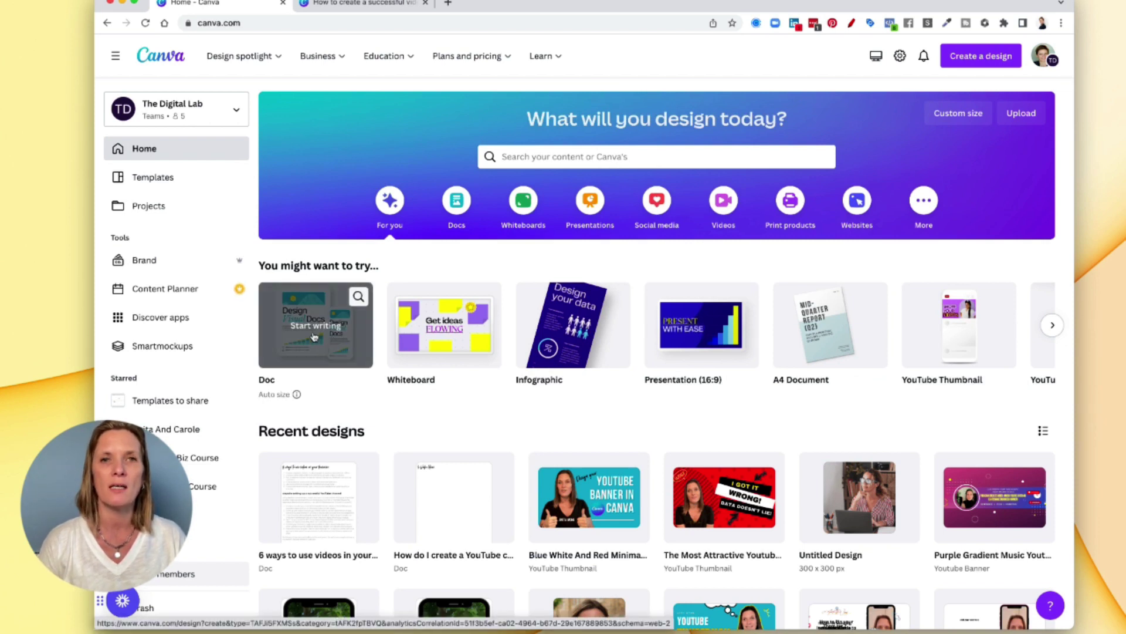
Create a blank Canva Doc and bring up the insertable block menu.
left_click(314, 336)
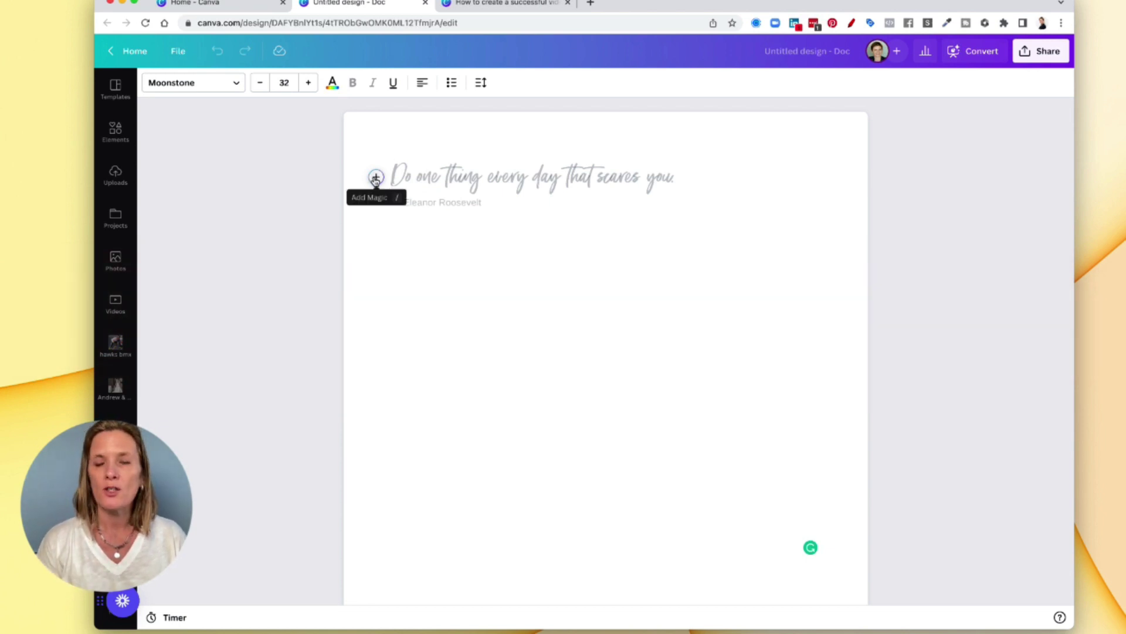
left_click(375, 179)
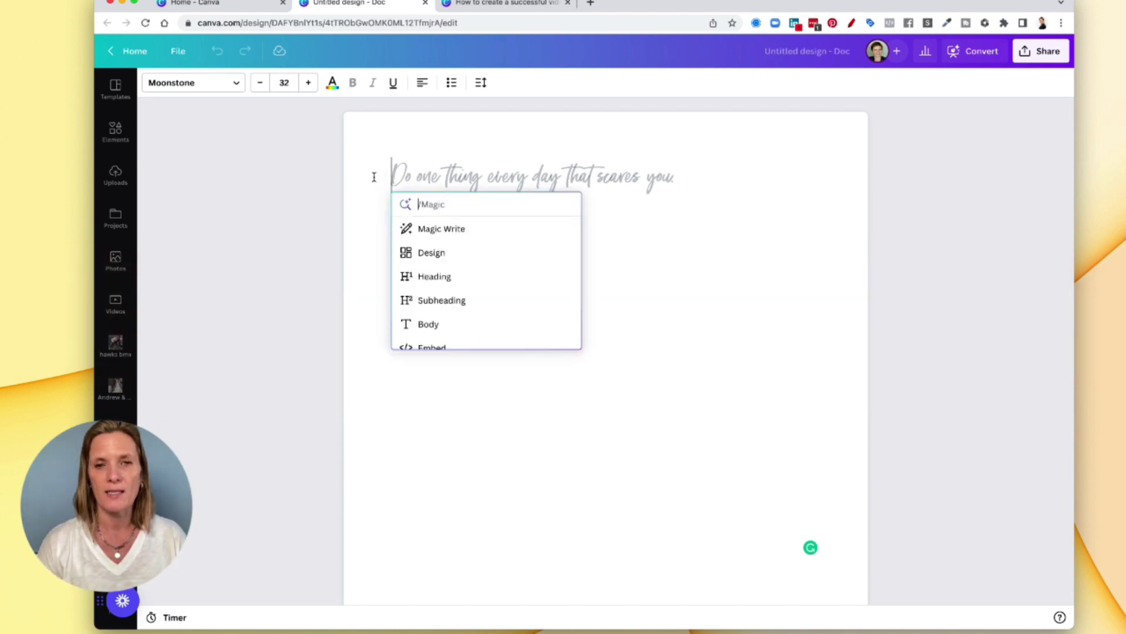
Insert a design block and apply the purple-and-yellow 'Do what you can' banner template.
left_click(424, 256)
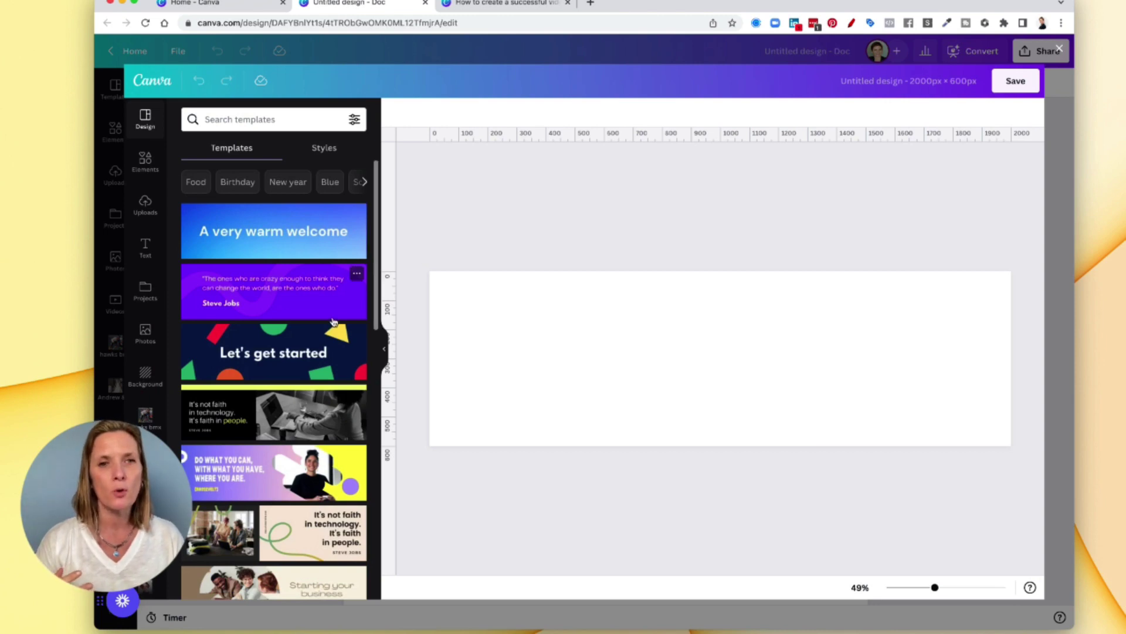
scroll(335, 323, "down", 3)
scroll(335, 323, "down", 2)
scroll(334, 323, "down", 5)
scroll(333, 322, "down", 1)
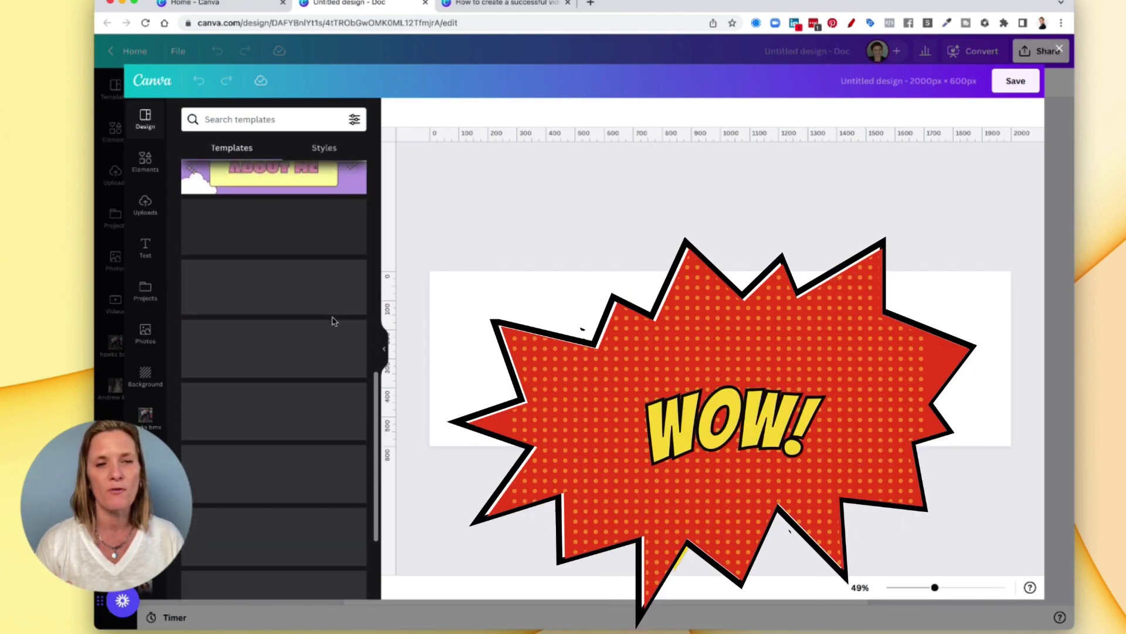
scroll(334, 321, "down", 1)
scroll(333, 321, "down", 2)
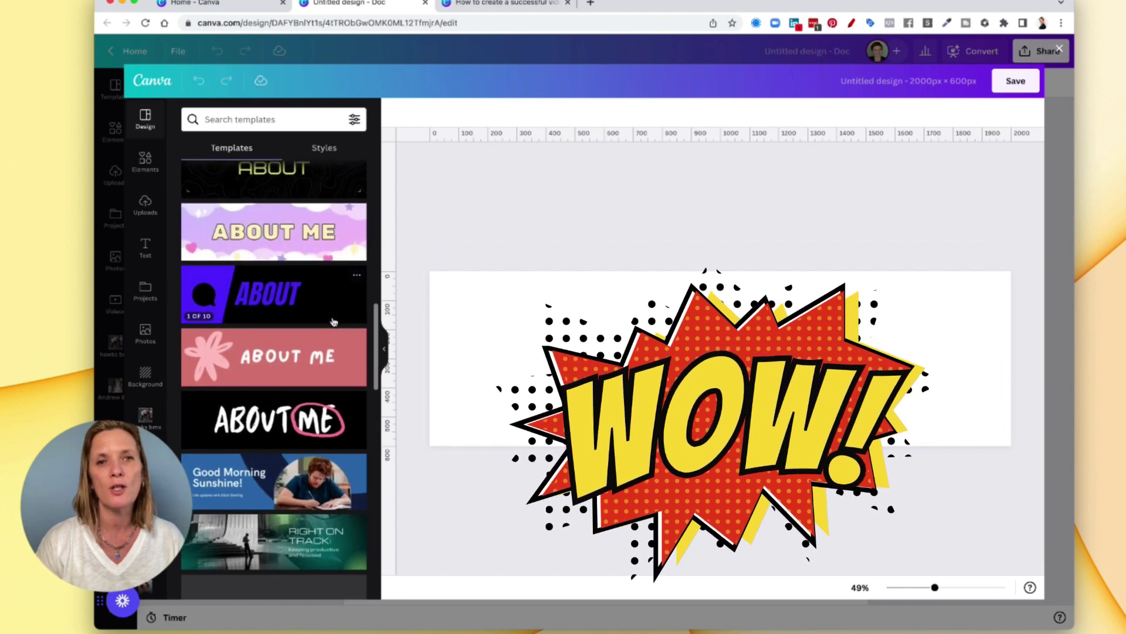
left_click(322, 148)
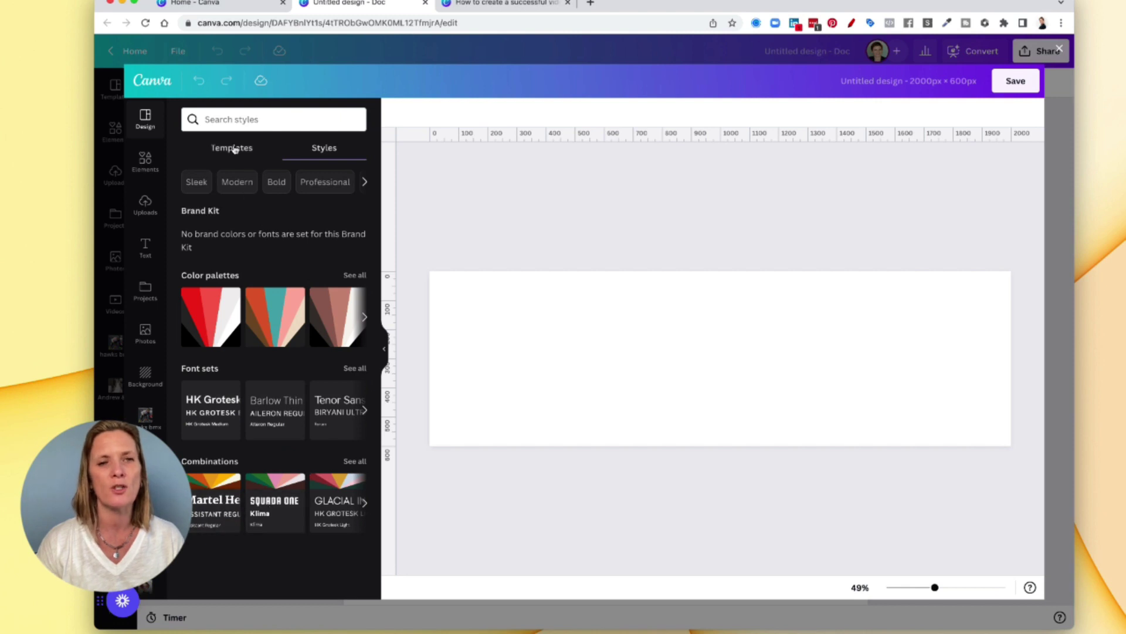
left_click(234, 150)
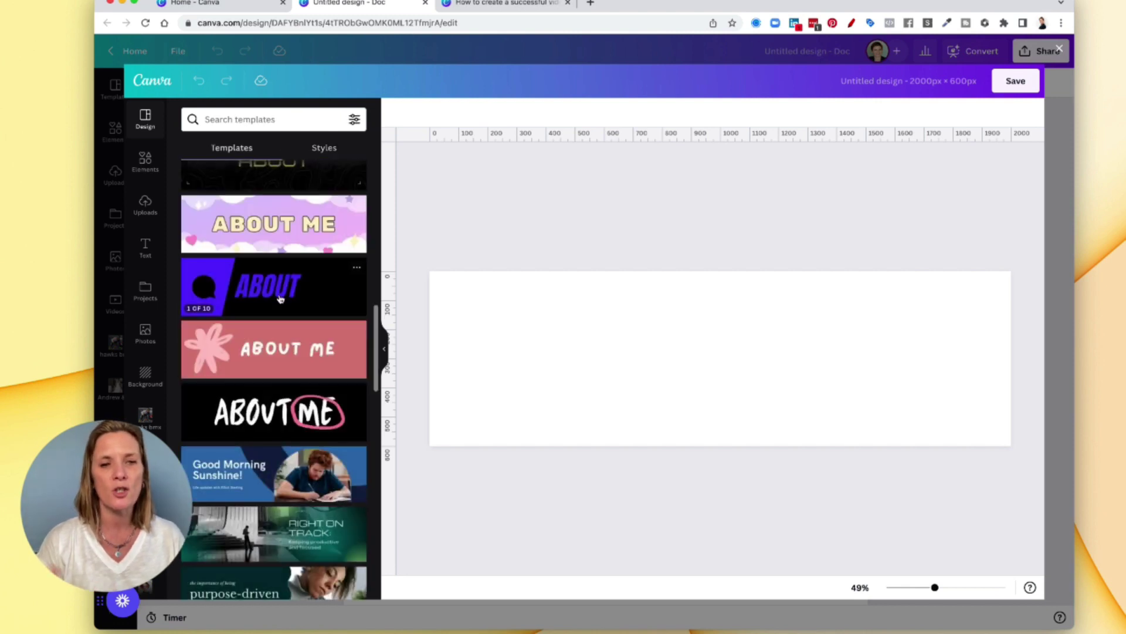
scroll(280, 295, "down", 1)
scroll(280, 299, "down", 5)
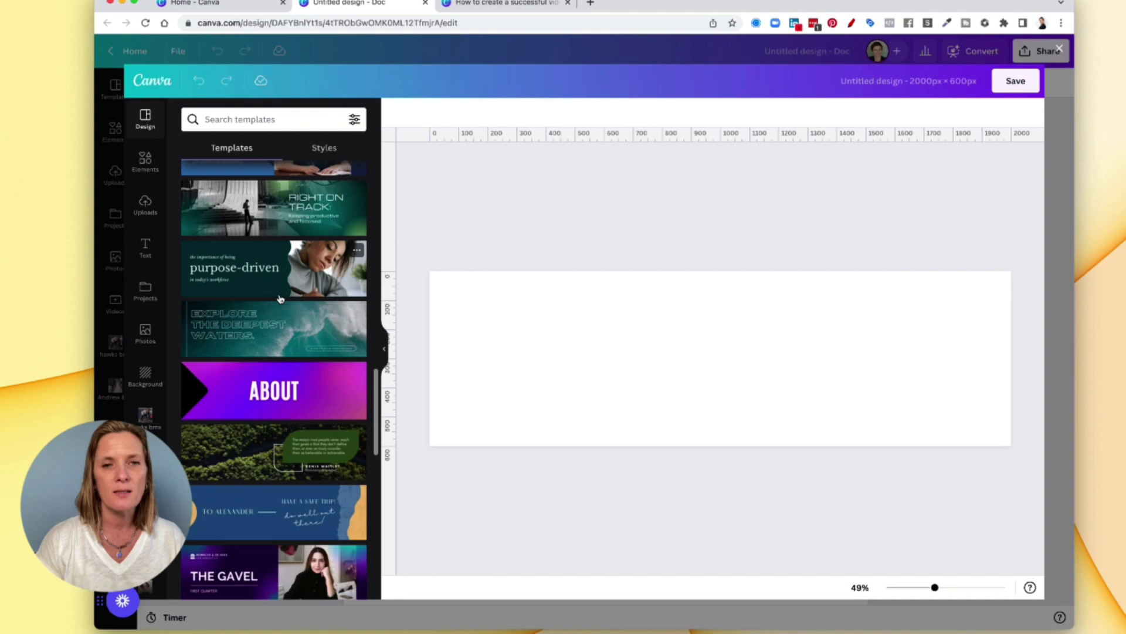
scroll(281, 300, "down", 2)
scroll(281, 299, "down", 1)
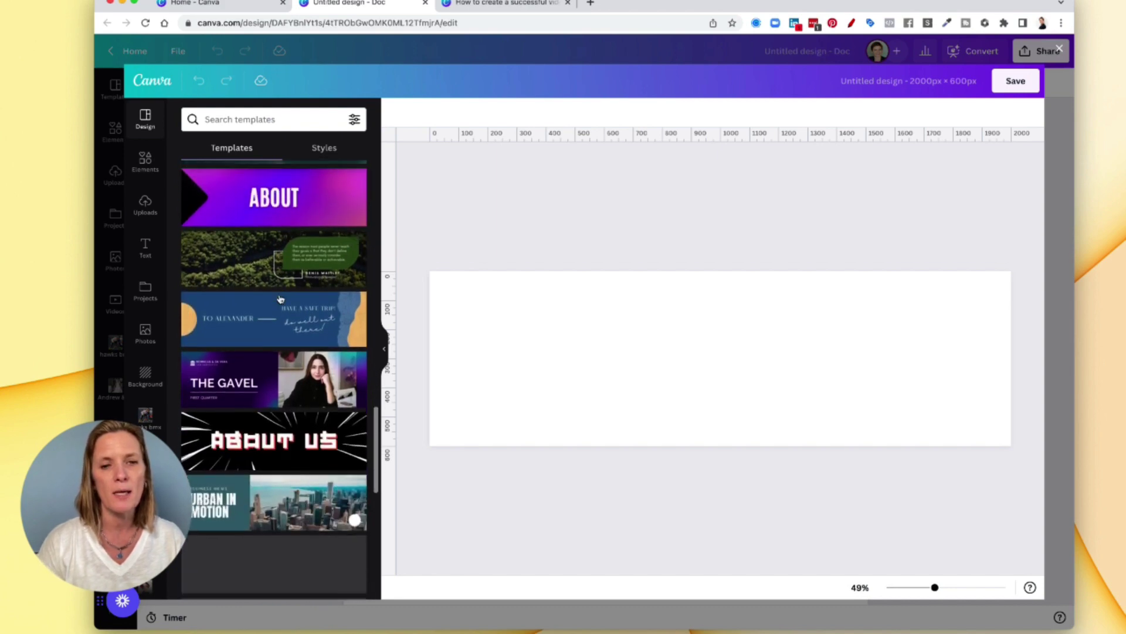
scroll(281, 299, "down", 3)
scroll(280, 299, "down", 3)
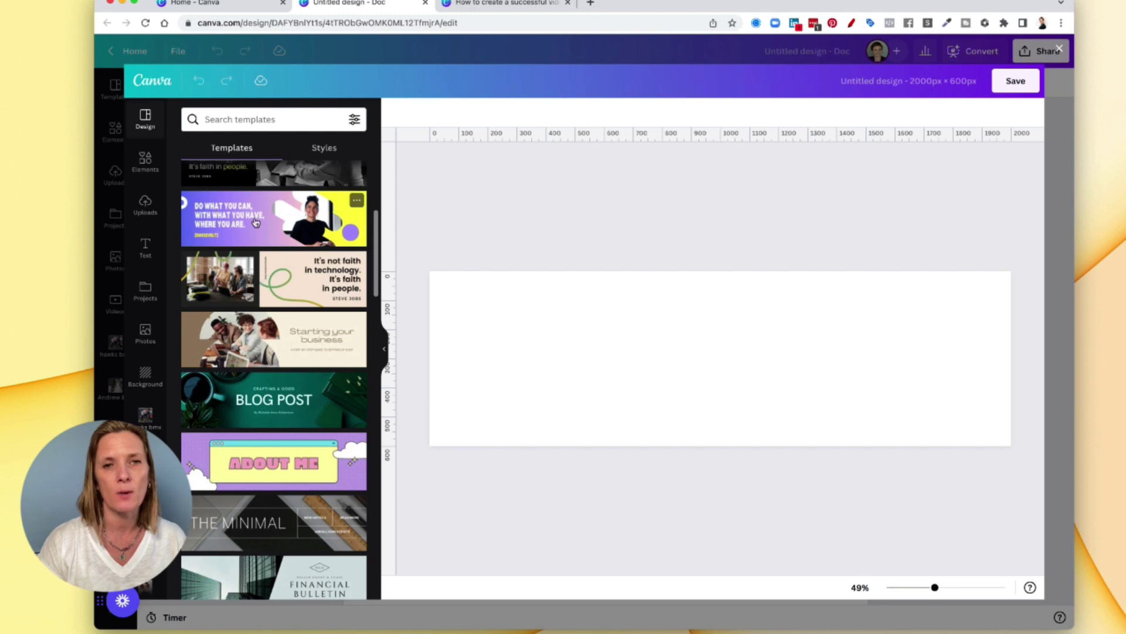
left_click(256, 222)
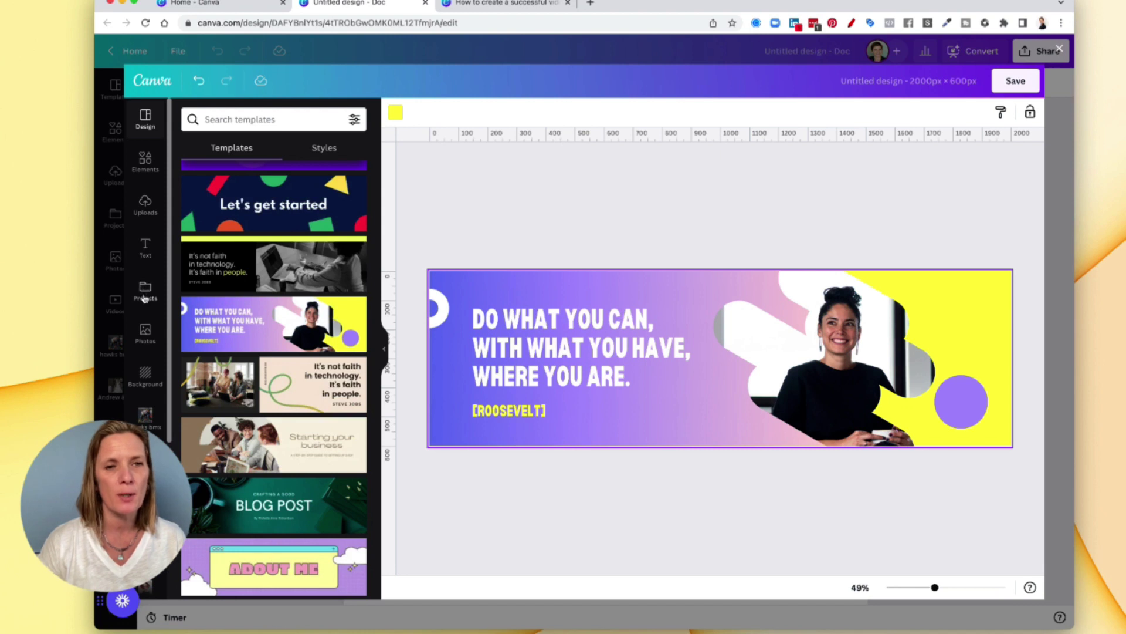
Put your uploaded video into the banner's photo frame and reposition it.
left_click(146, 209)
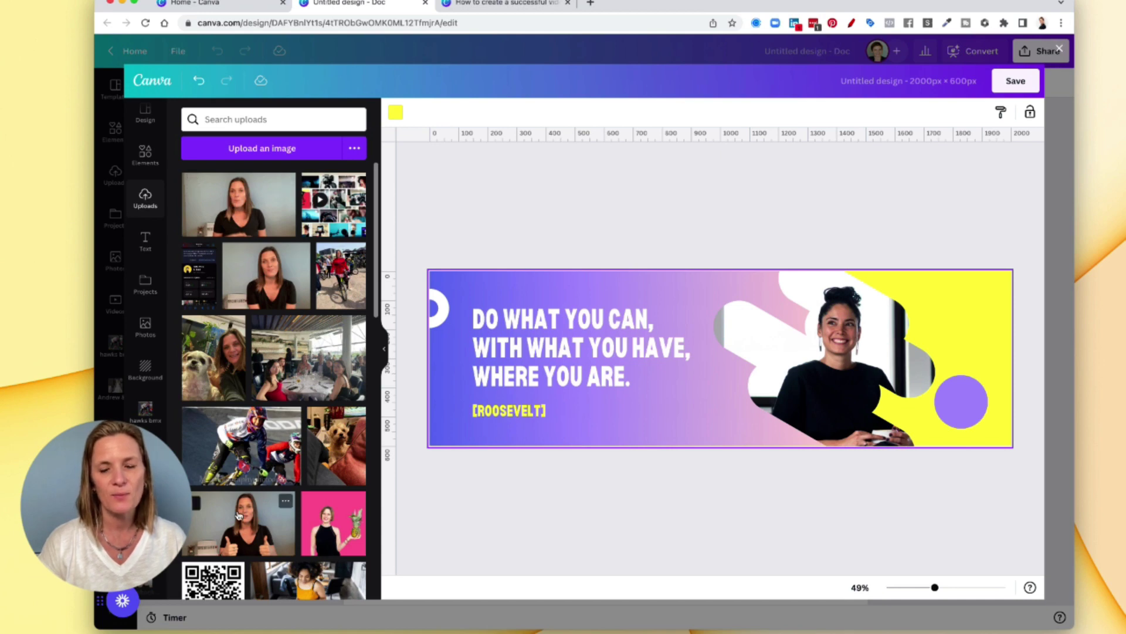
left_click_drag(238, 515, 834, 339)
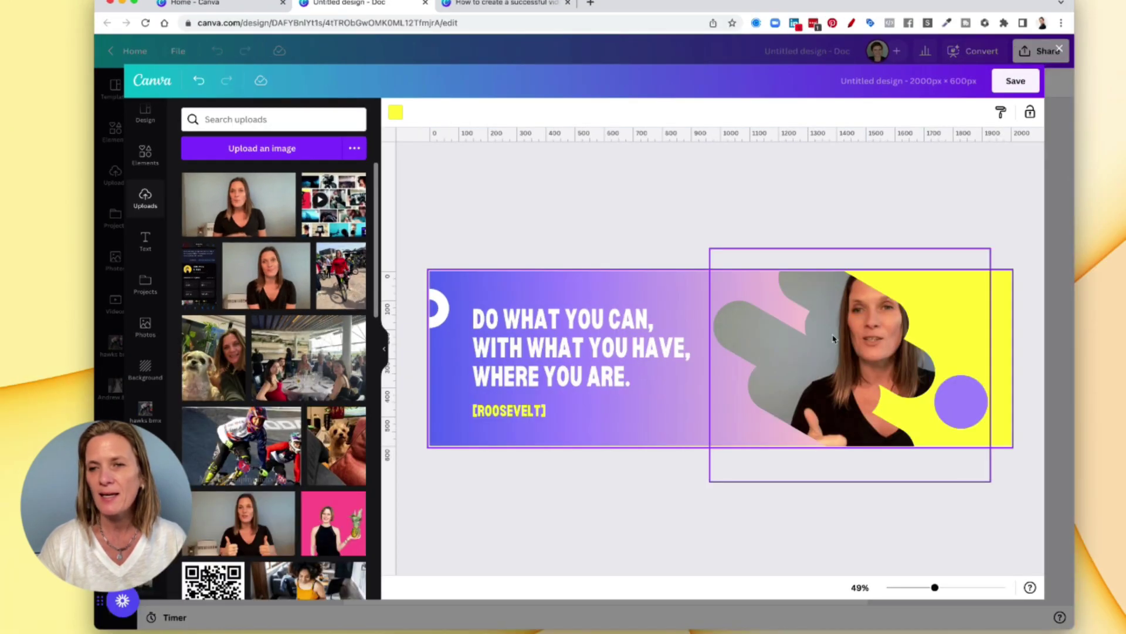
double_click(847, 340)
left_click_drag(844, 336, 806, 336)
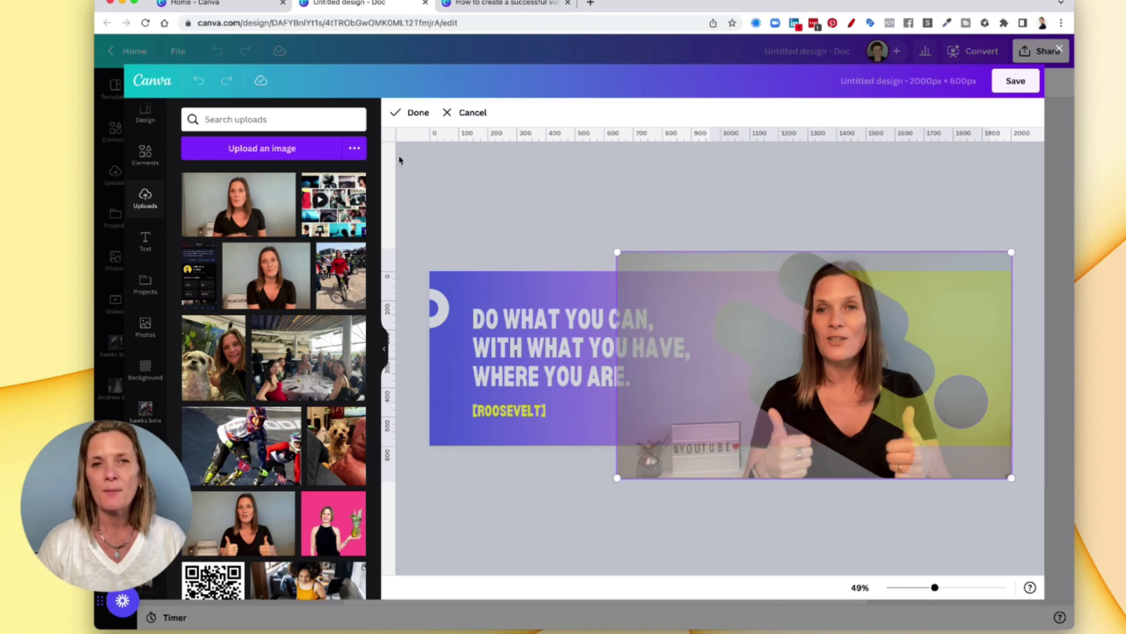
left_click(410, 116)
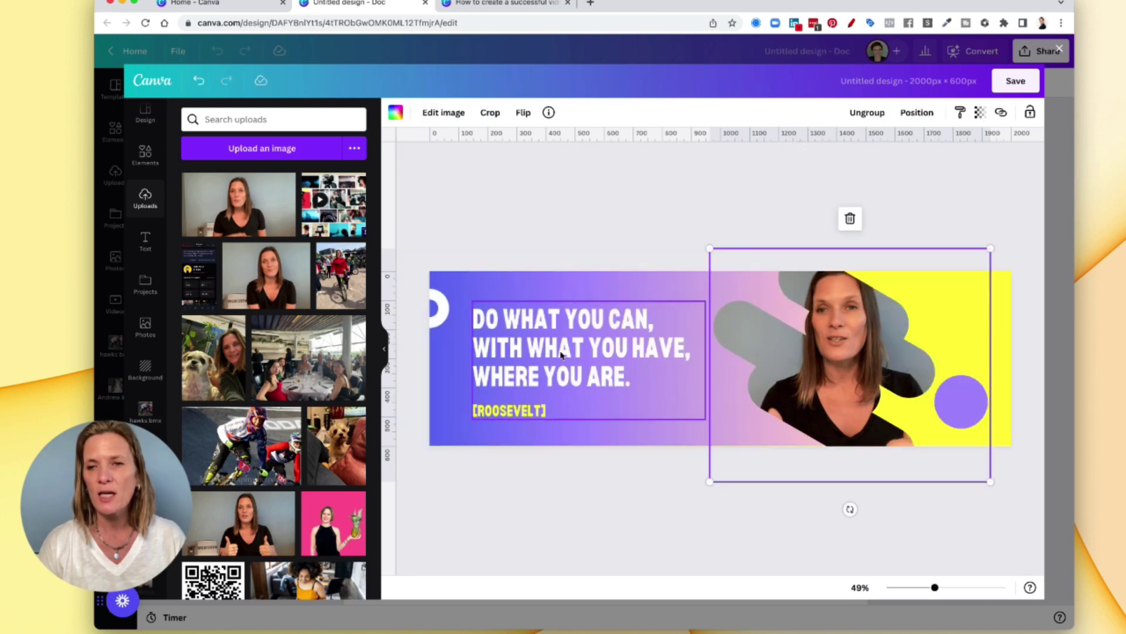
Replace the quote with '7 Steps to Increasing Your Video Views & Leads' and save the banner.
left_click(562, 353)
triple_click(562, 355)
type("7 STEPS TO INCREASING YOUR VIDEO VIEWS & LEADS")
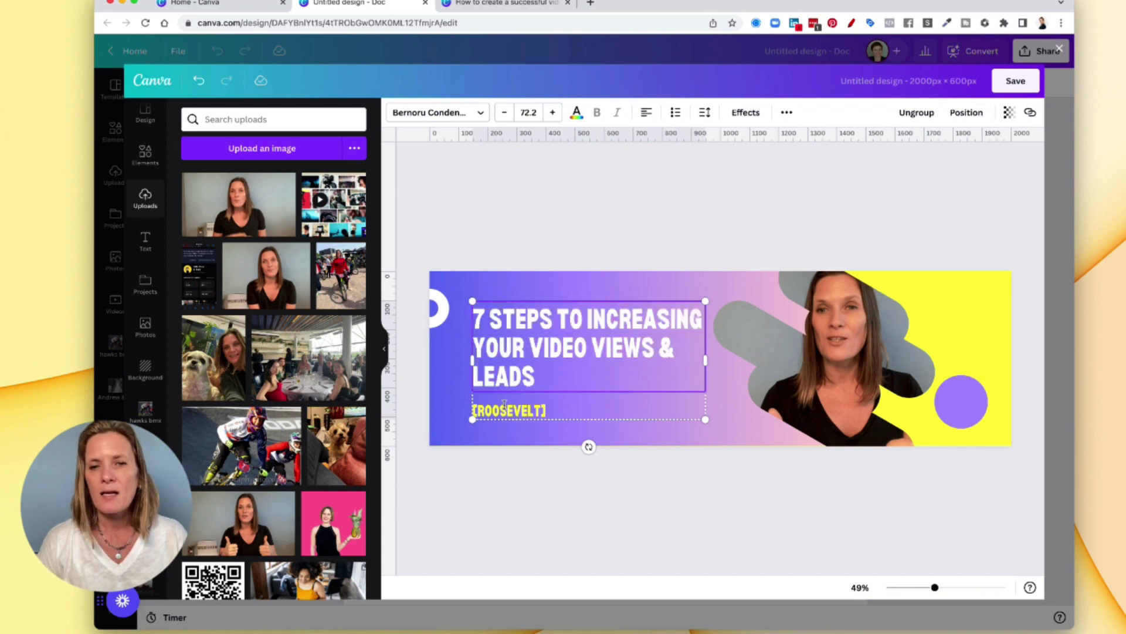
triple_click(507, 411)
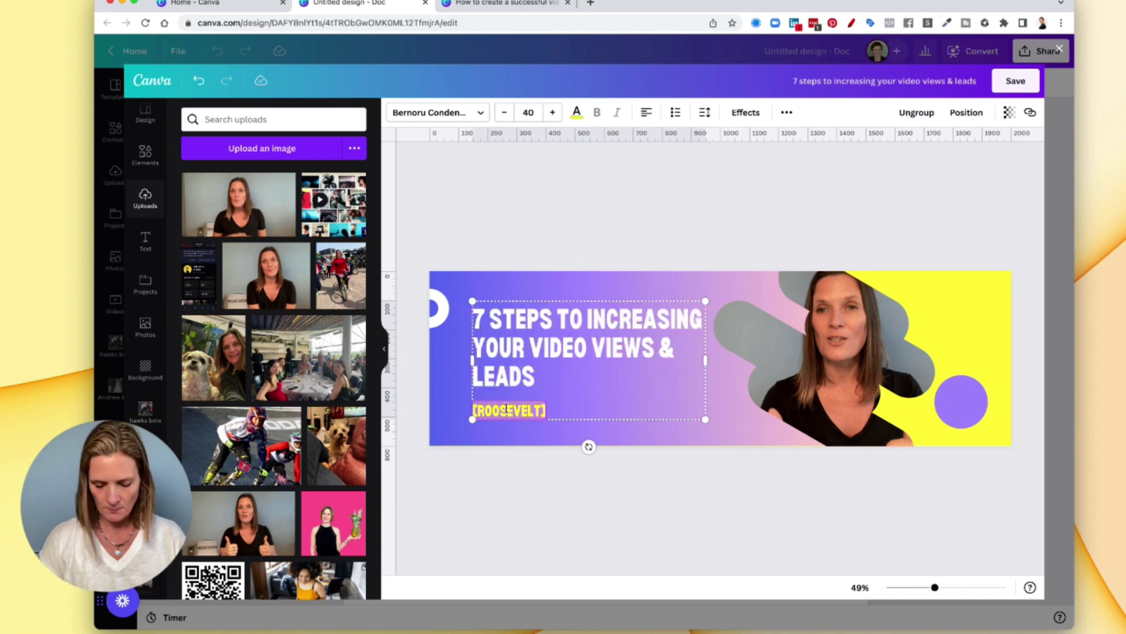
type("ANITA WONG")
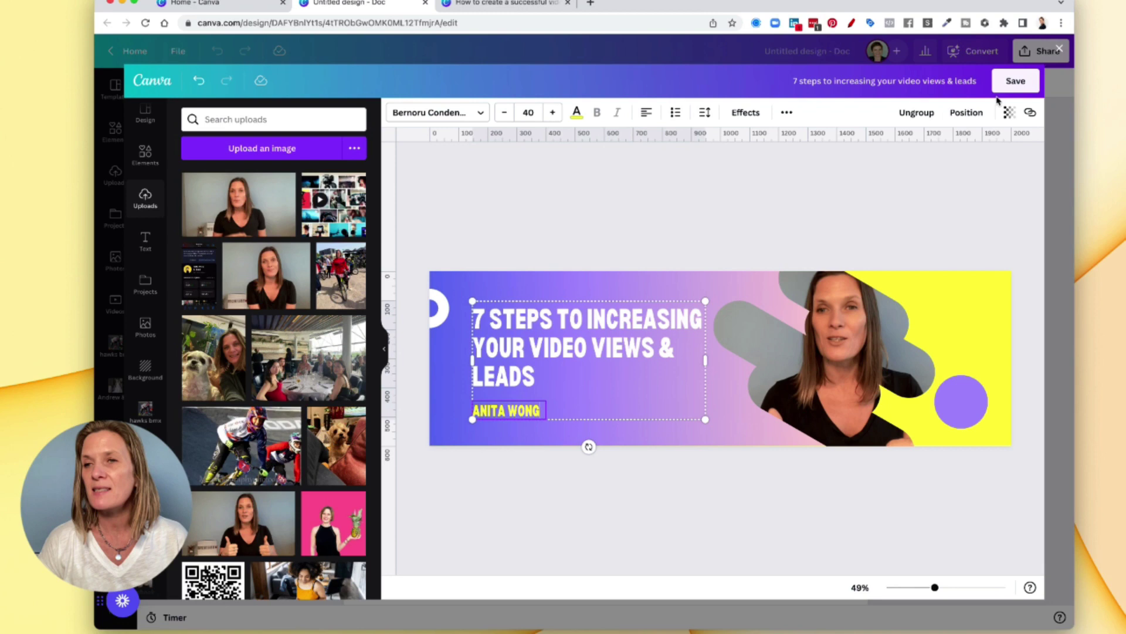
left_click(1013, 82)
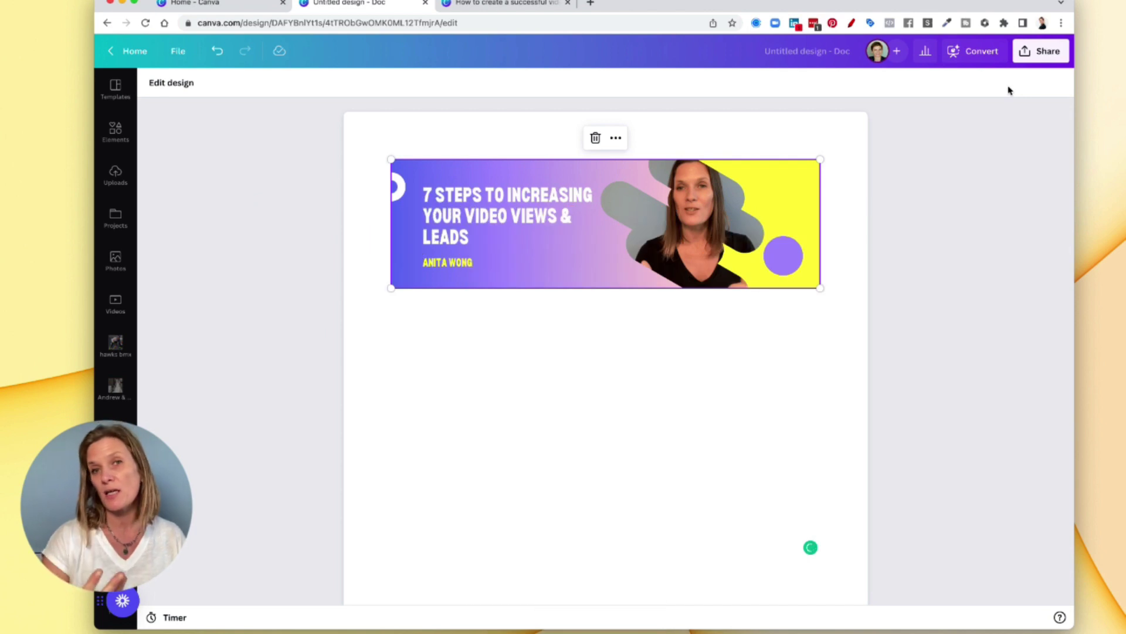
Magic Write a heading and seven-step numbered list from the banner headline.
left_click(616, 334)
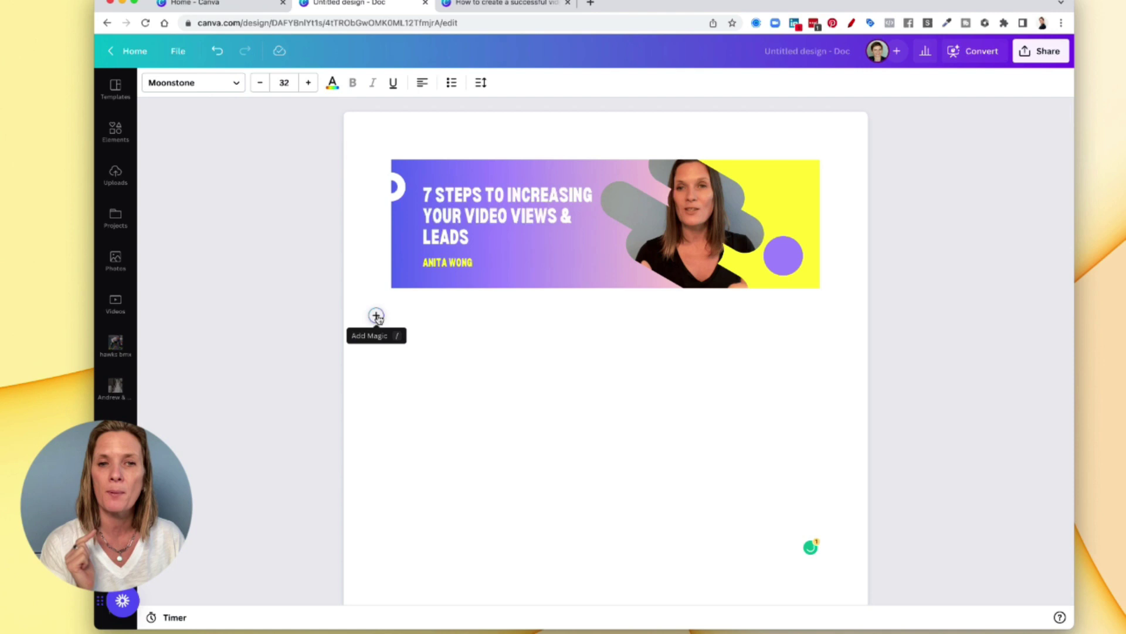
left_click(377, 316)
left_click(431, 373)
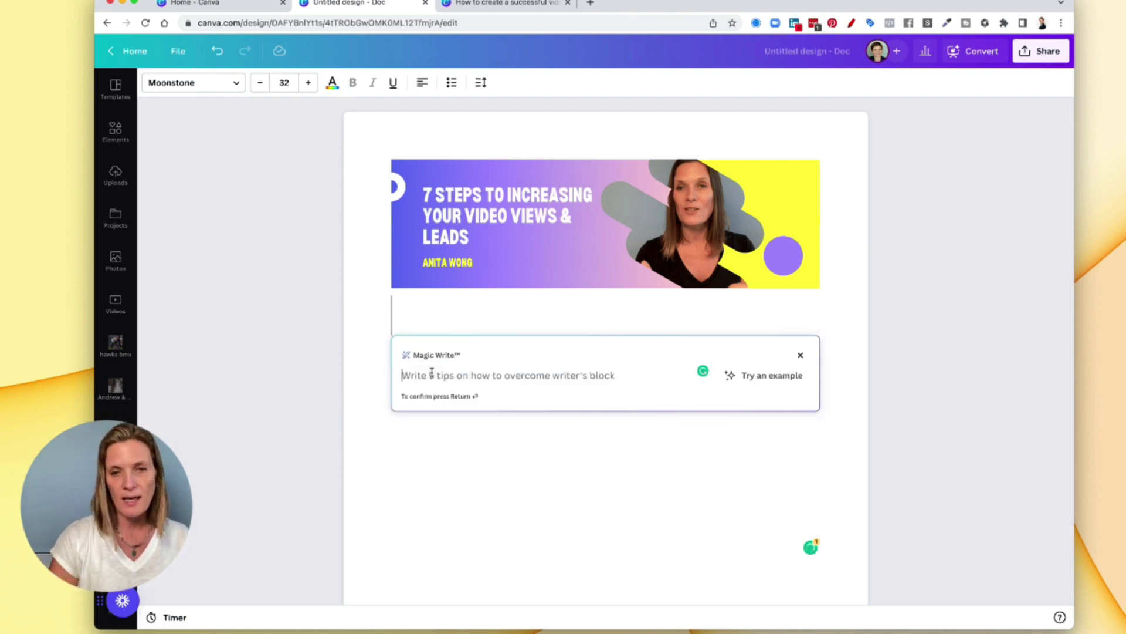
type("7 steps to increasing your video views & leads")
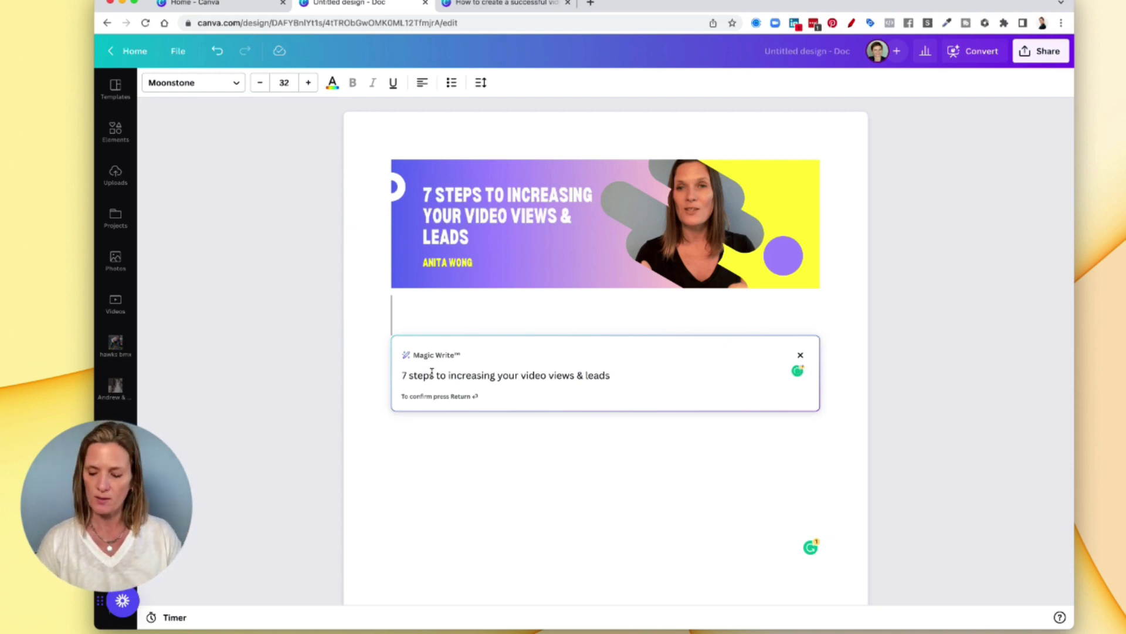
key("Return")
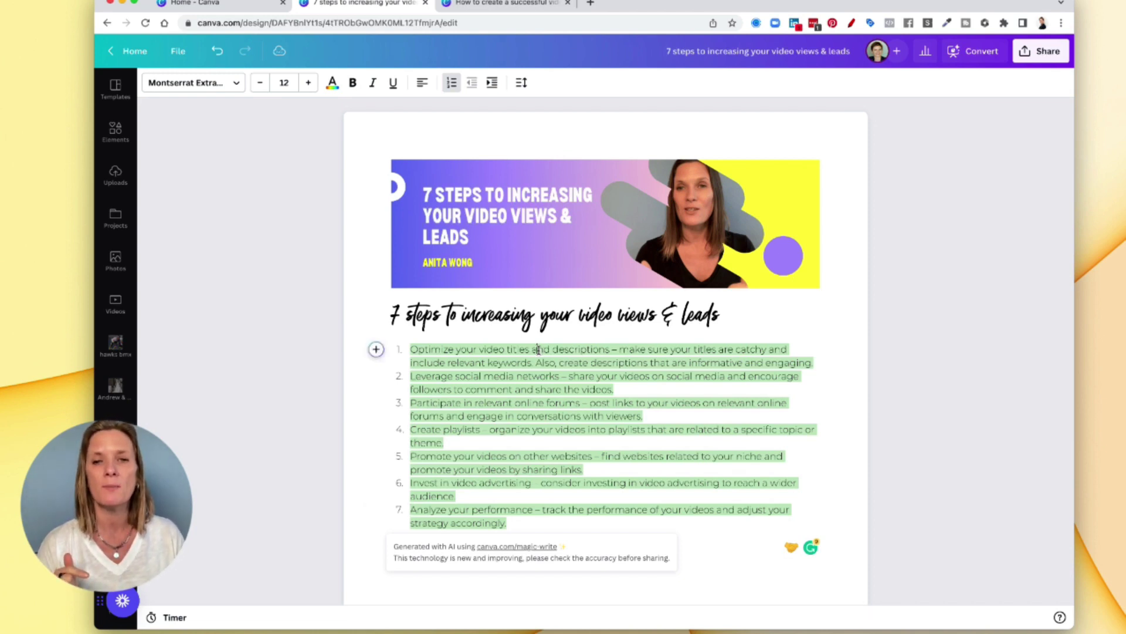
Take the first step's text and start an unnumbered line after the list.
triple_click(538, 349)
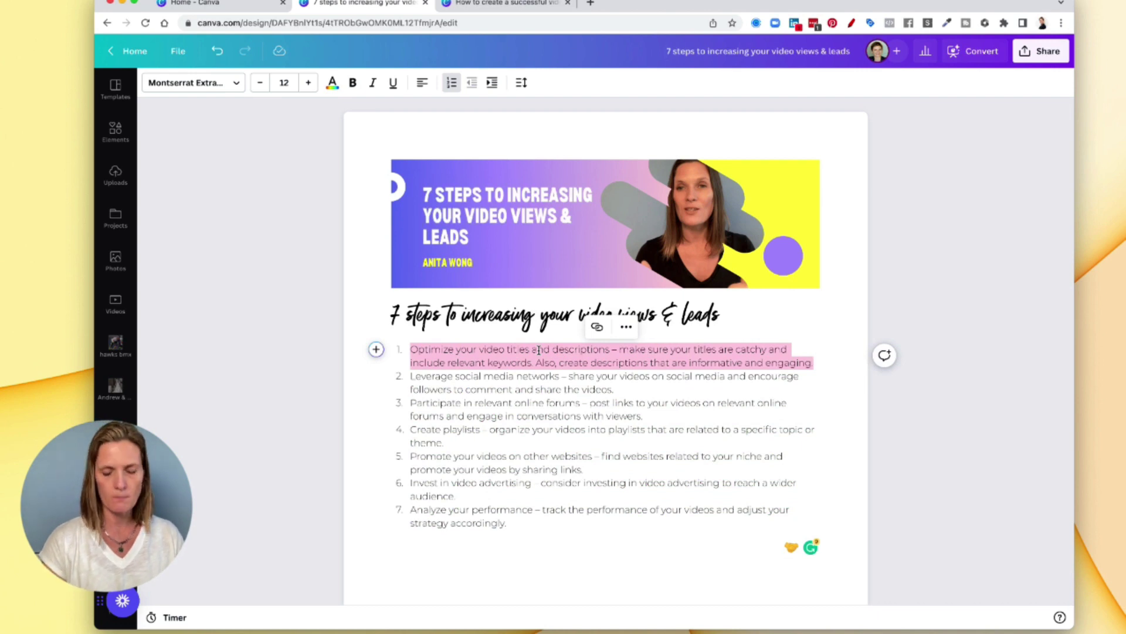
left_click(524, 525)
key("Return")
key("Return")
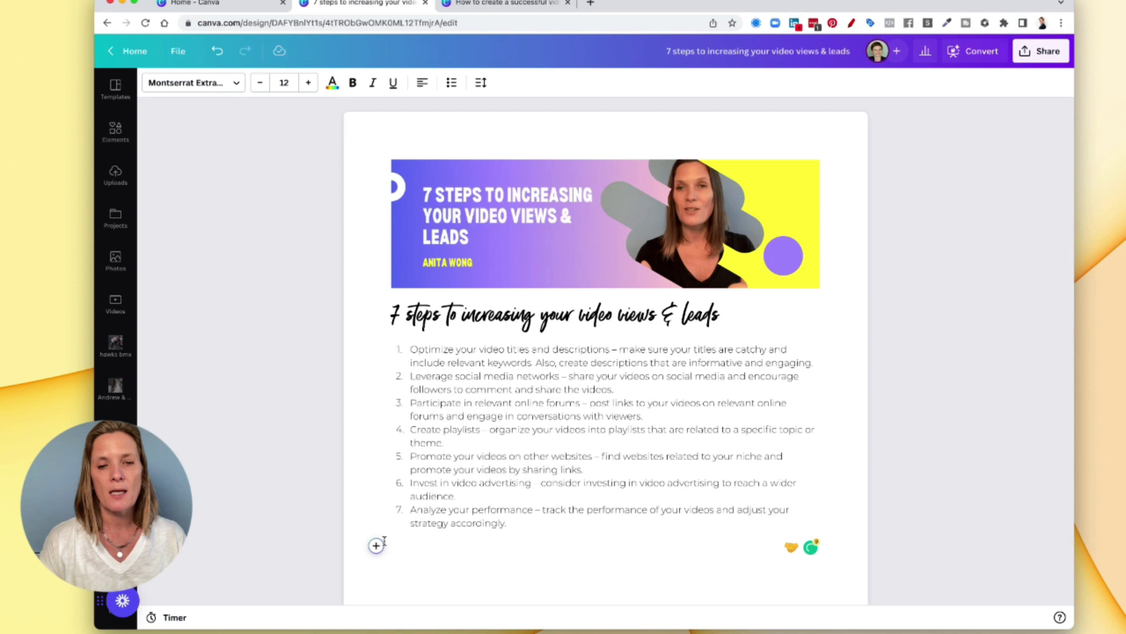
Magic Write a section from the prompt 'How do you Optimize your video titles and descriptions'.
left_click(376, 544)
left_click(421, 419)
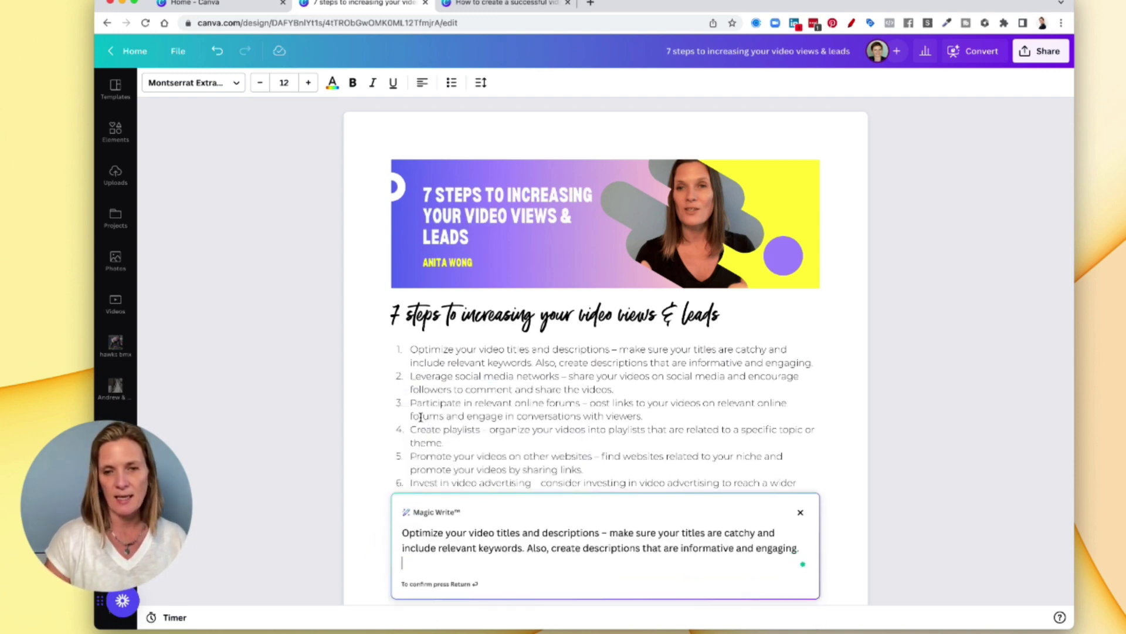
key("ctrl+v")
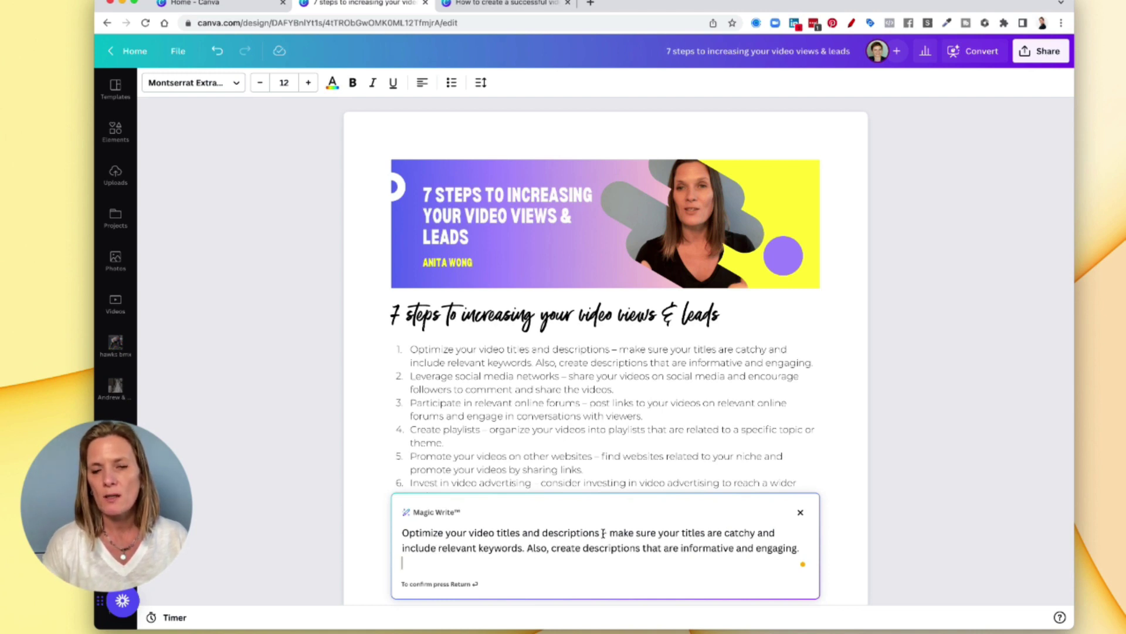
left_click_drag(602, 532, 801, 549)
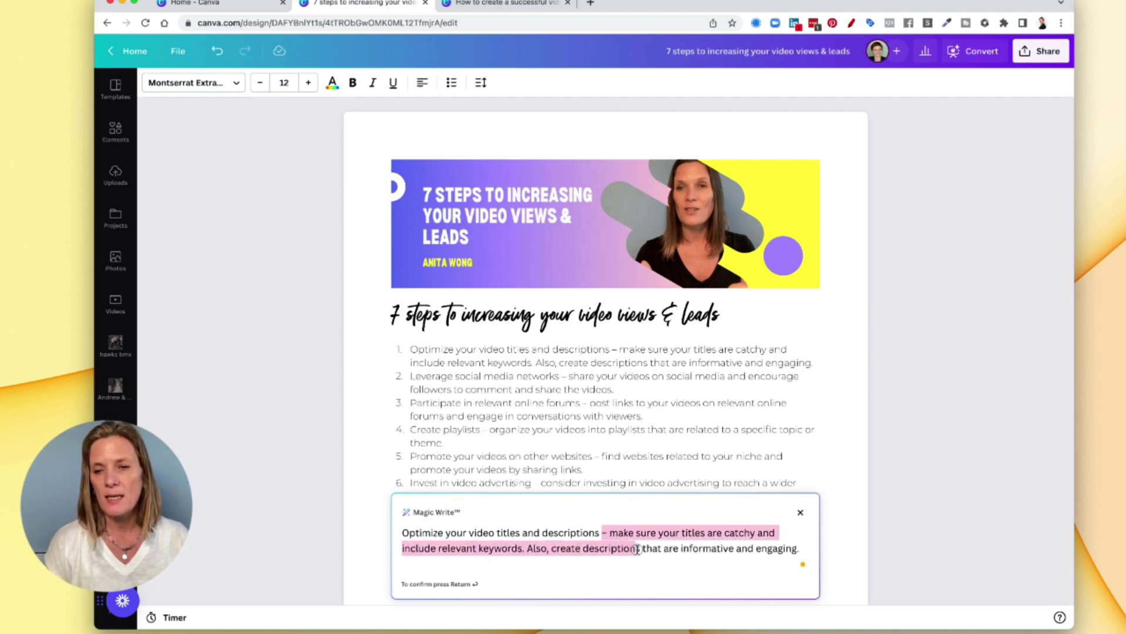
key("BackSpace")
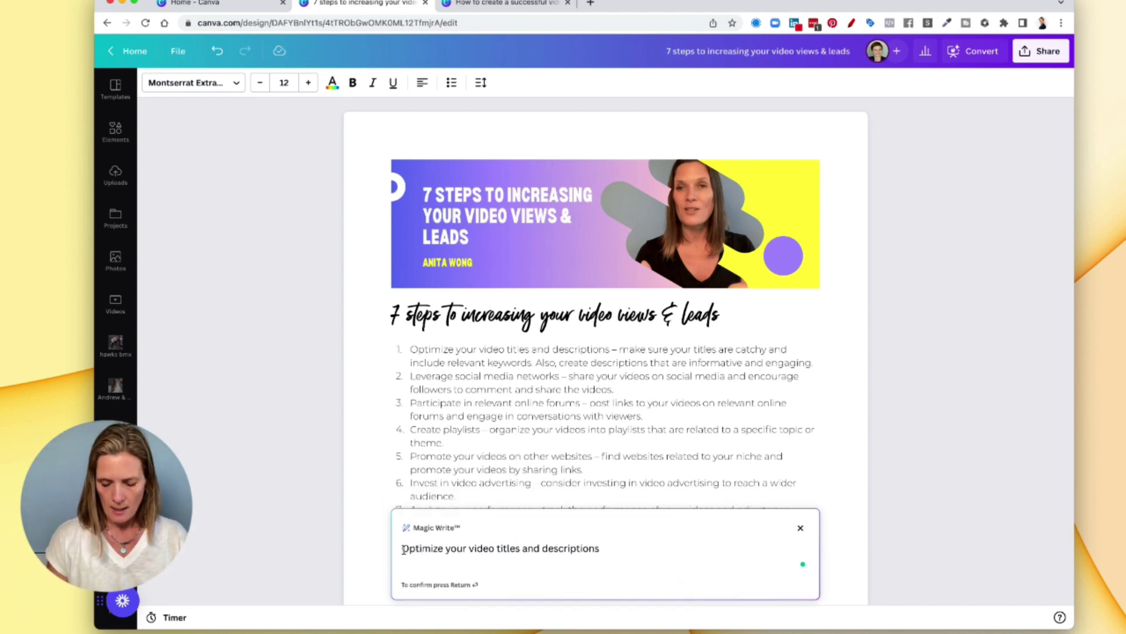
type("How d")
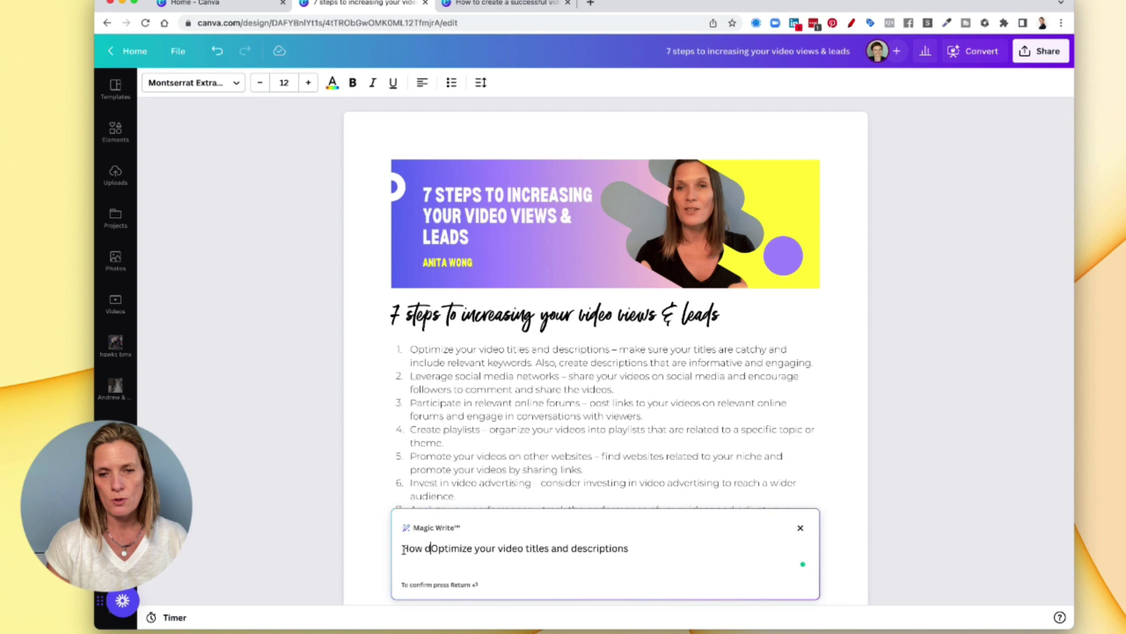
type("o i")
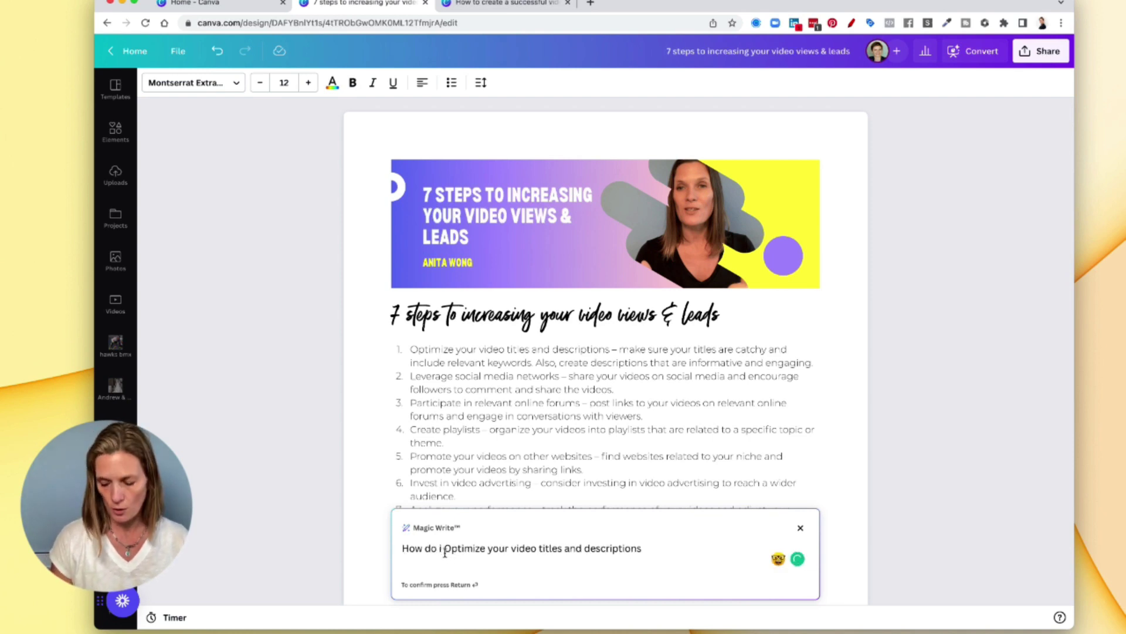
key("BackSpace")
type("you")
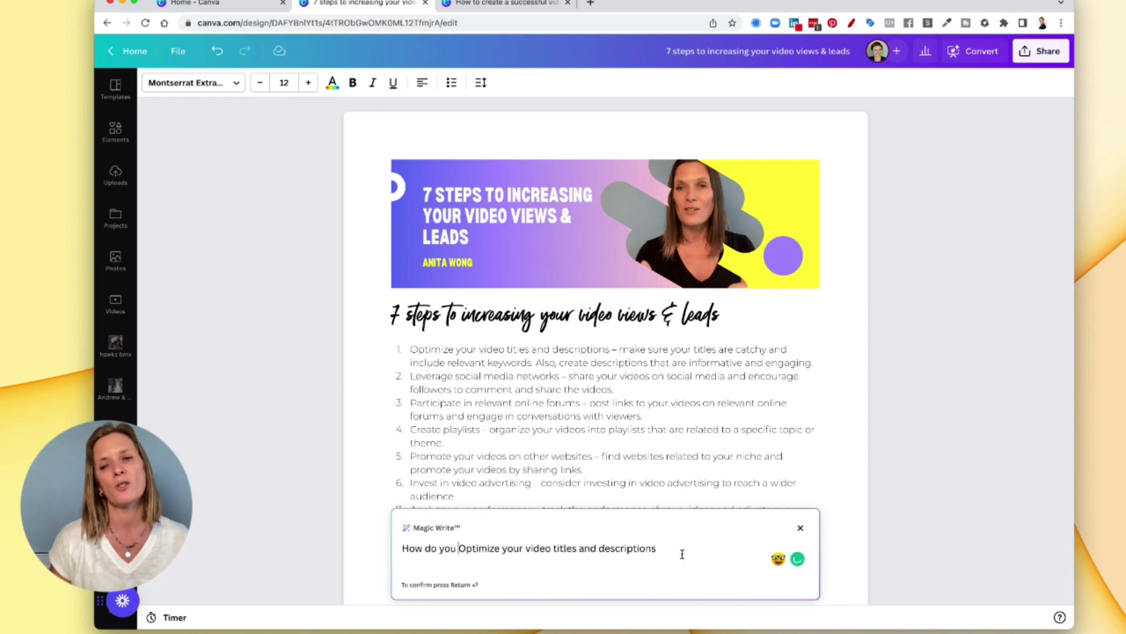
key("Return")
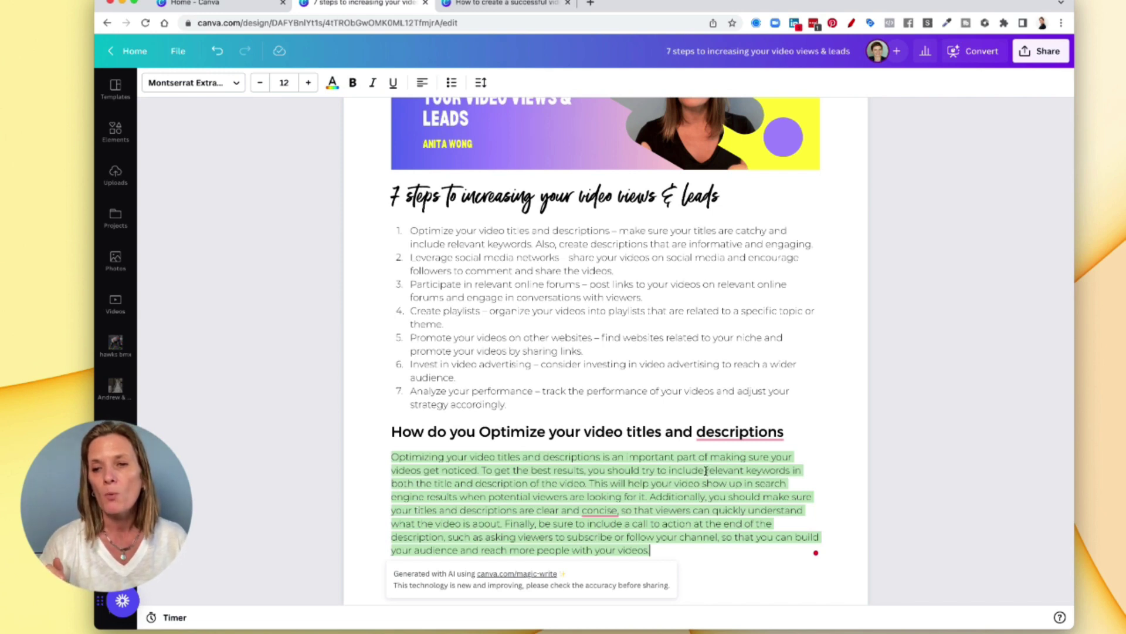
Paste the phrase 'include relevant keywords' into a new Magic Write prompt below the text.
left_click_drag(669, 471, 790, 469)
key("ctrl+c")
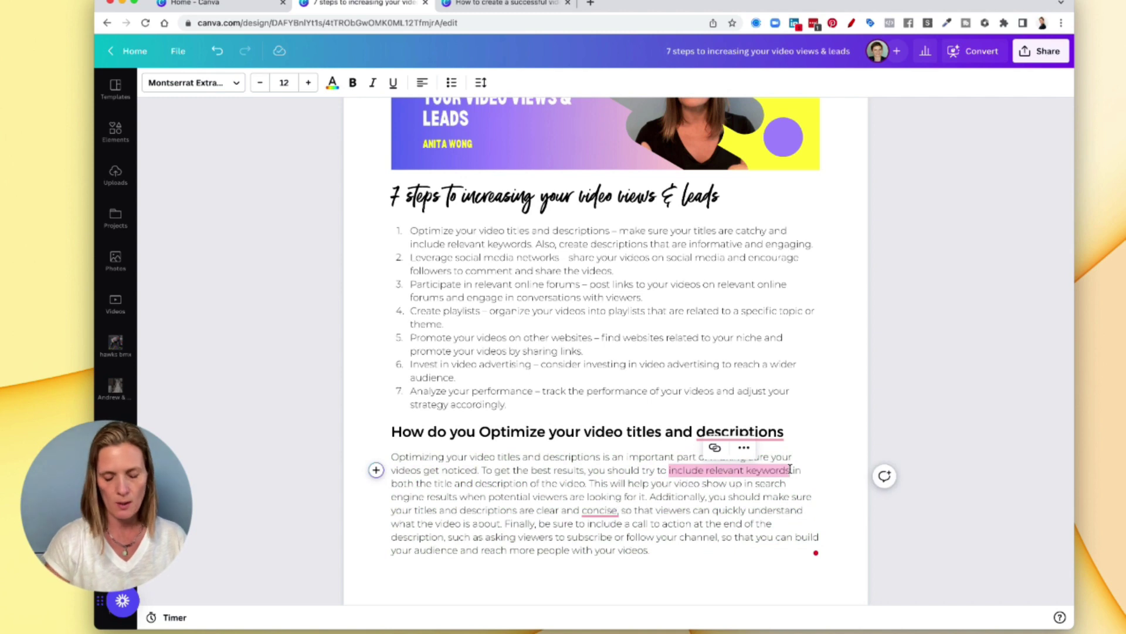
left_click(631, 571)
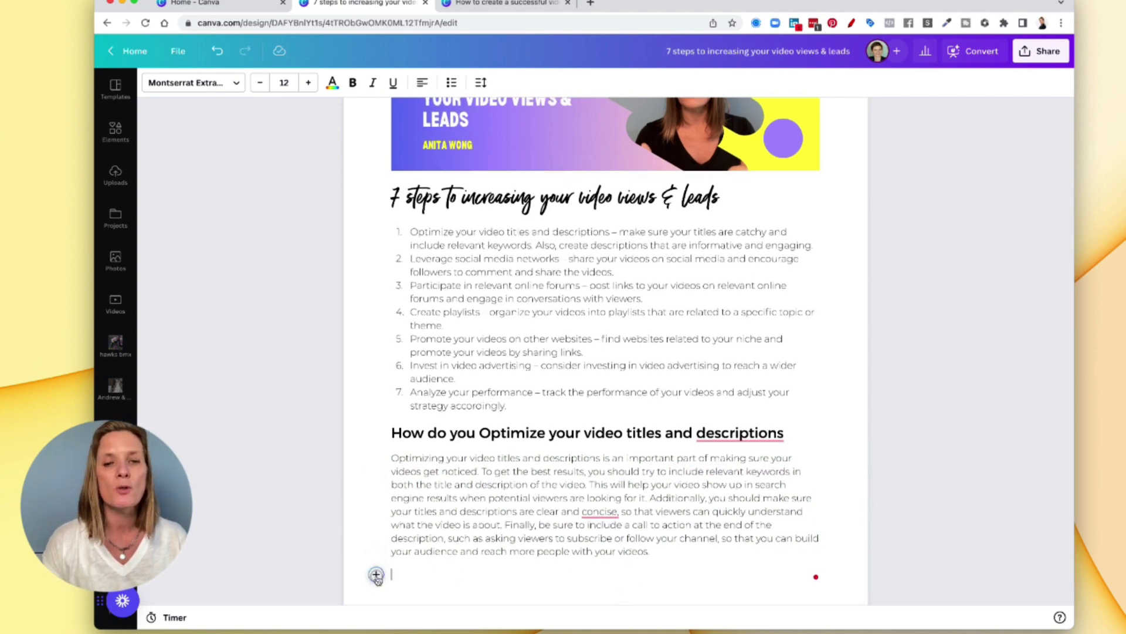
left_click(376, 574)
left_click(432, 445)
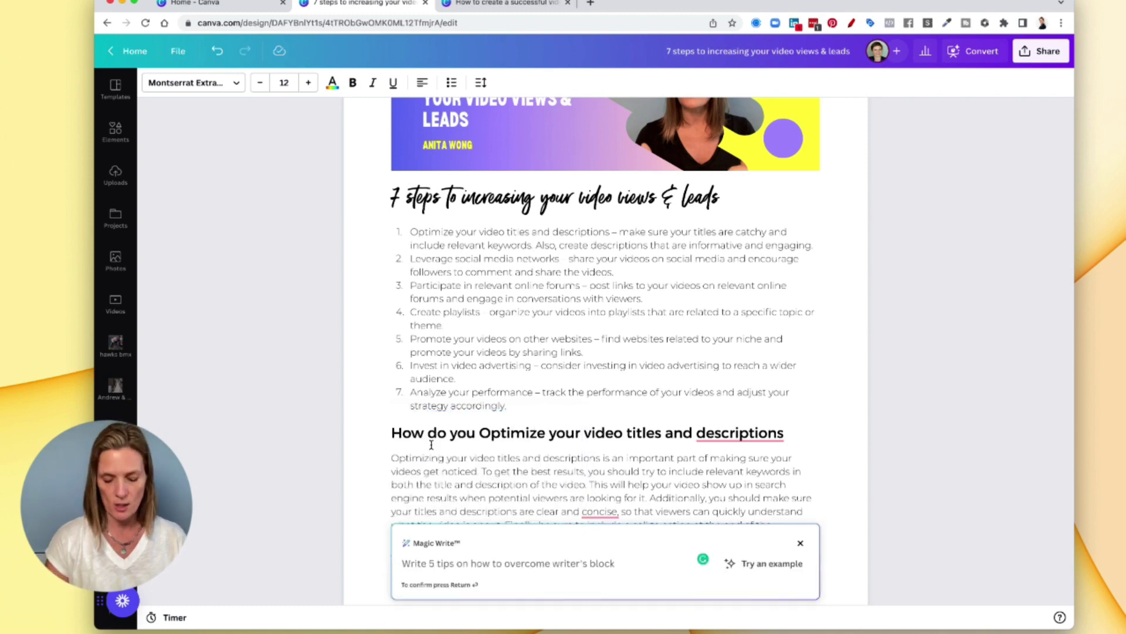
key("ctrl+v")
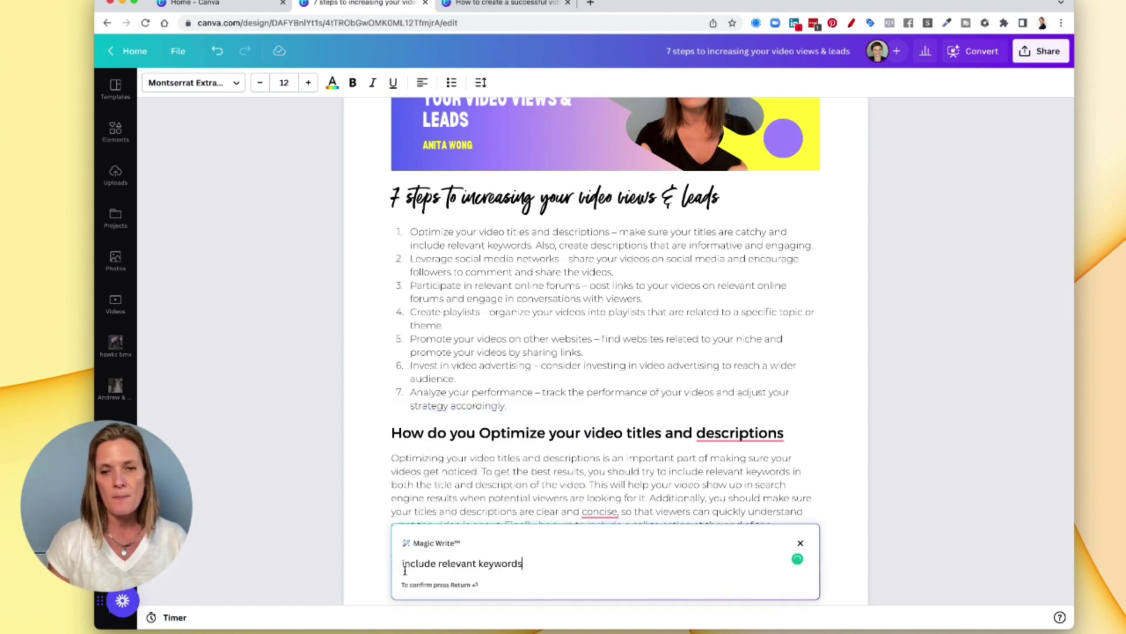
Generate an answer to 'what are relevant keywords in video marketing' and split it after 'media video'.
left_click_drag(402, 563, 435, 564)
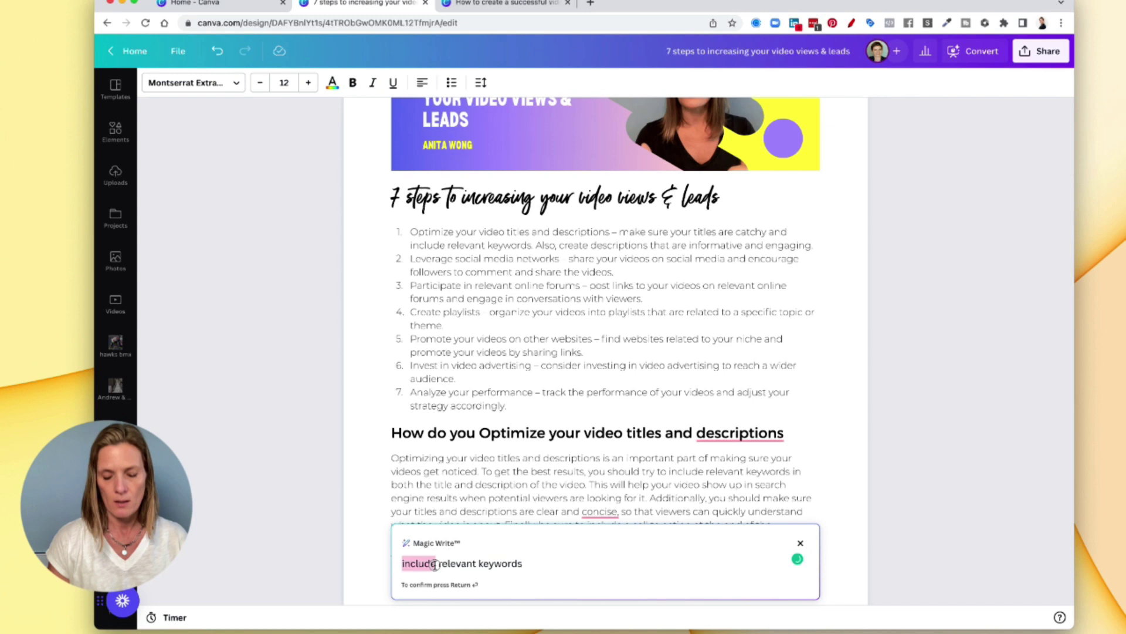
type("what are")
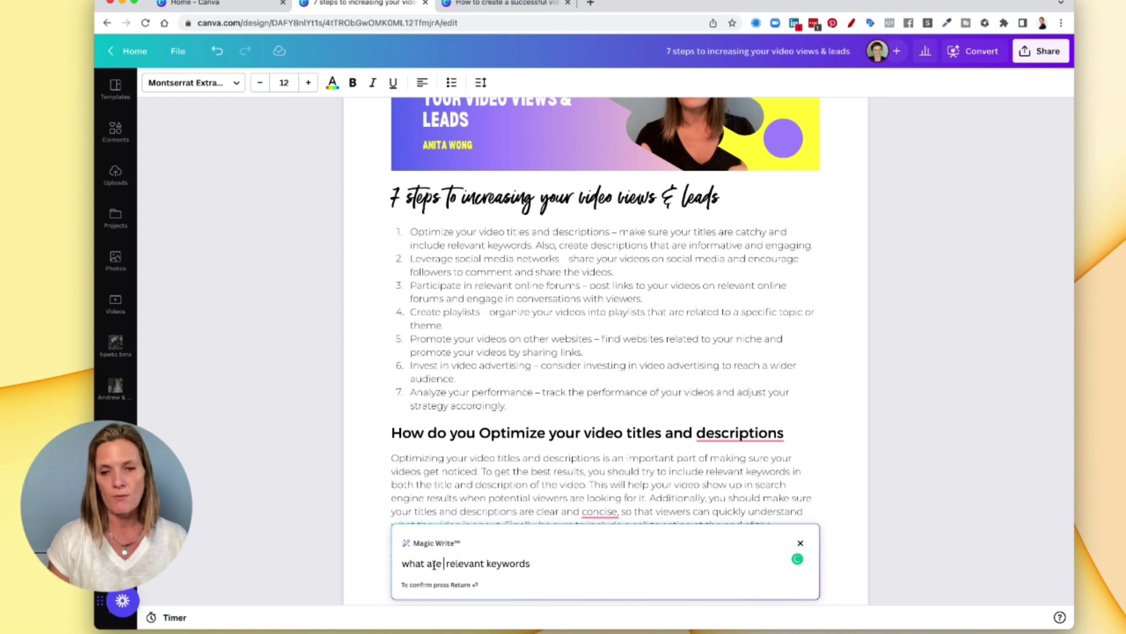
key("BackSpace")
left_click(534, 565)
type("in video")
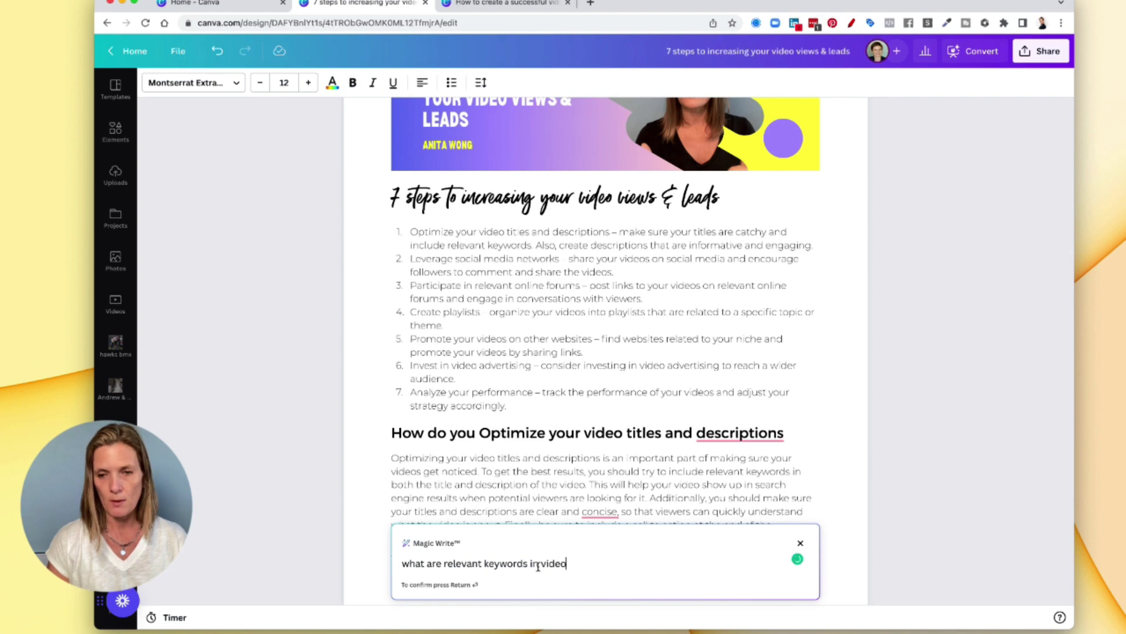
type("marketing")
key("Return")
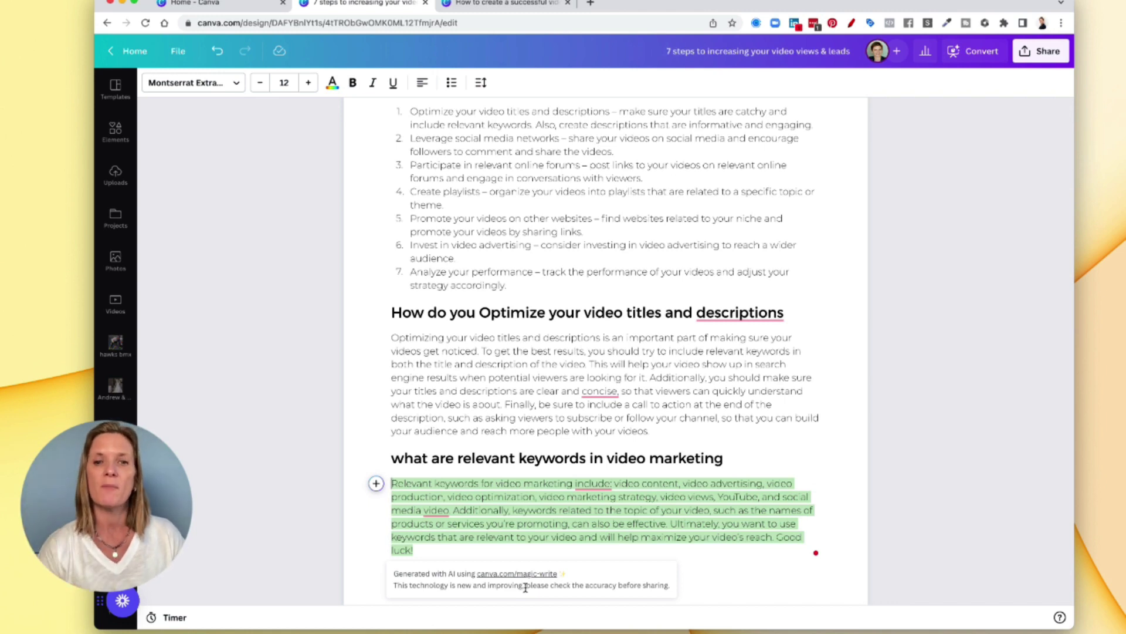
left_click(437, 510)
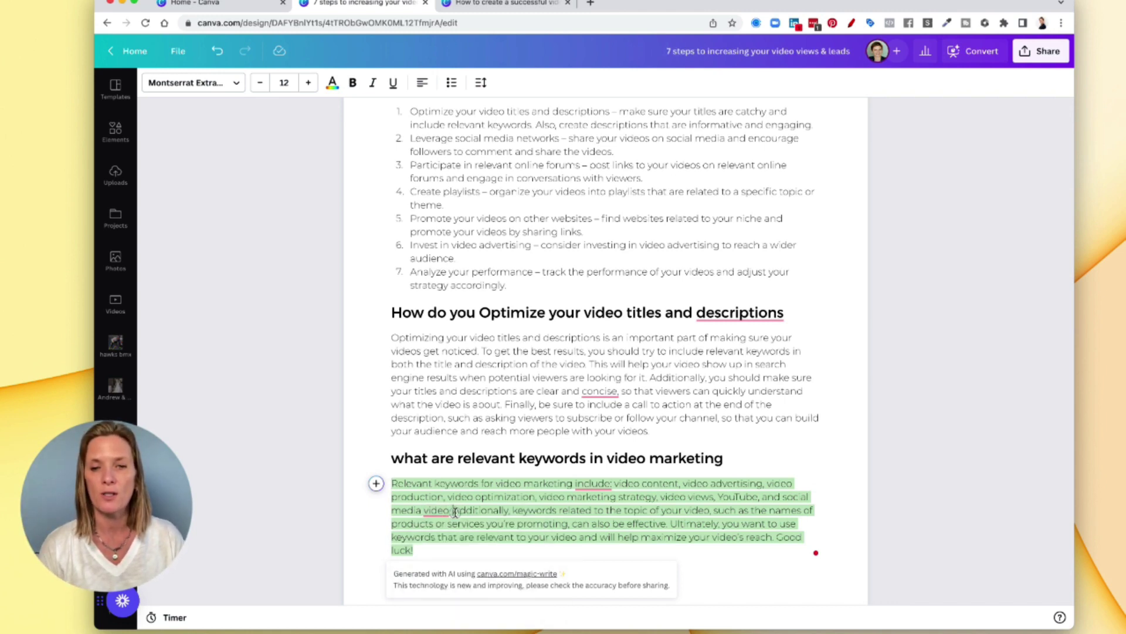
key("Return")
scroll(455, 511, "down", 1)
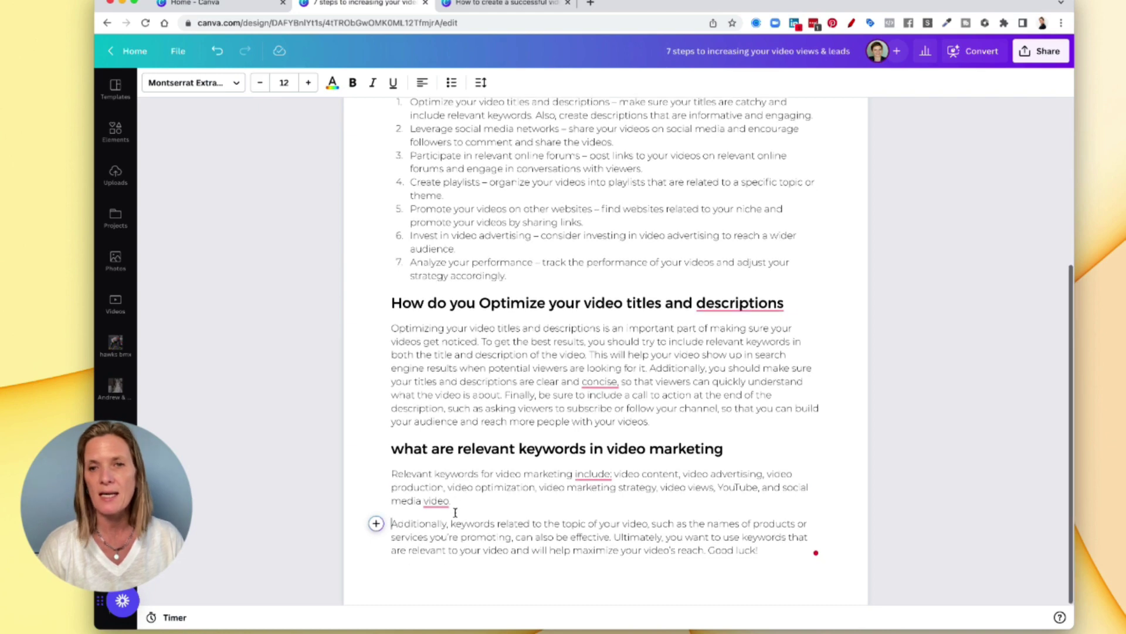
scroll(455, 510, "up", 3)
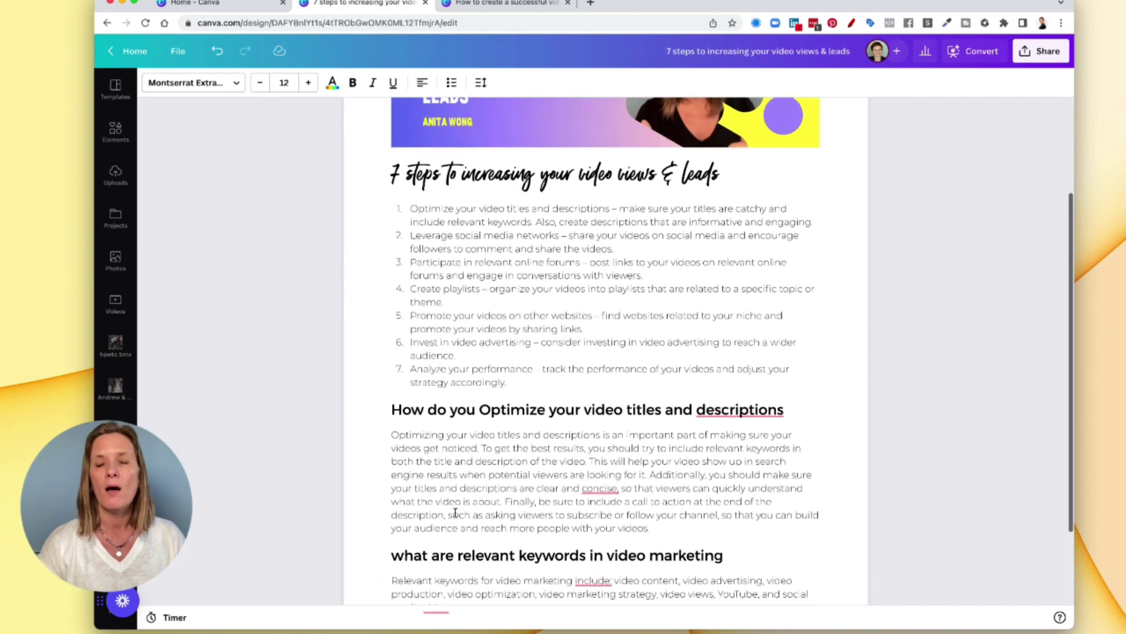
scroll(456, 511, "up", 1)
scroll(454, 512, "up", 3)
scroll(457, 519, "down", 8)
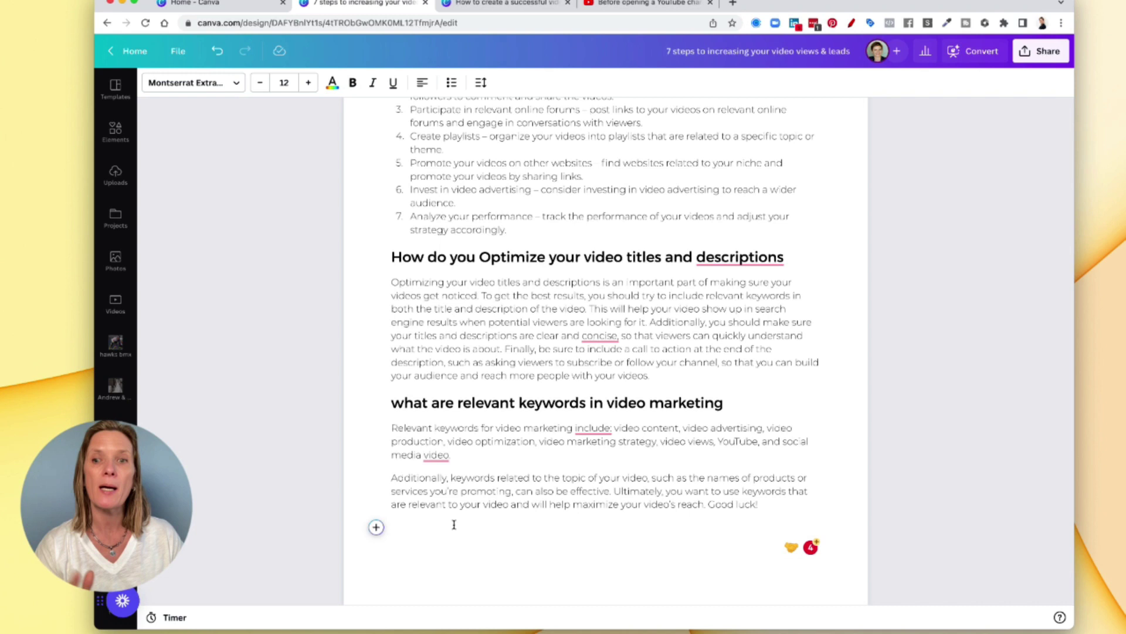
Start an embed block in the Doc and copy the YouTube video's share link.
left_click(376, 526)
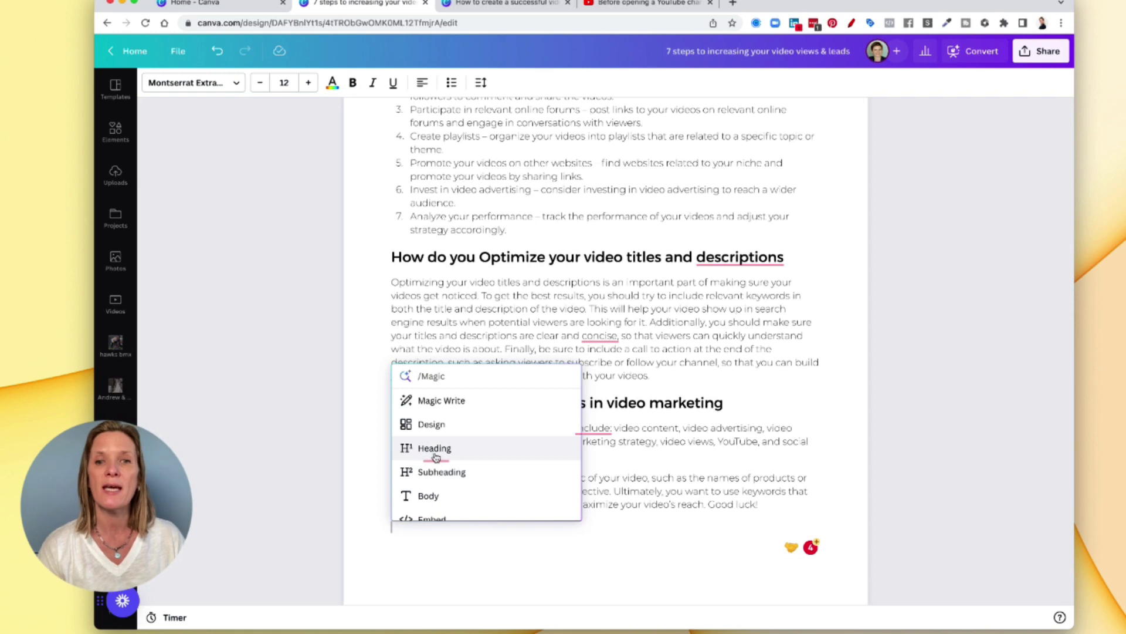
scroll(440, 477, "down", 1)
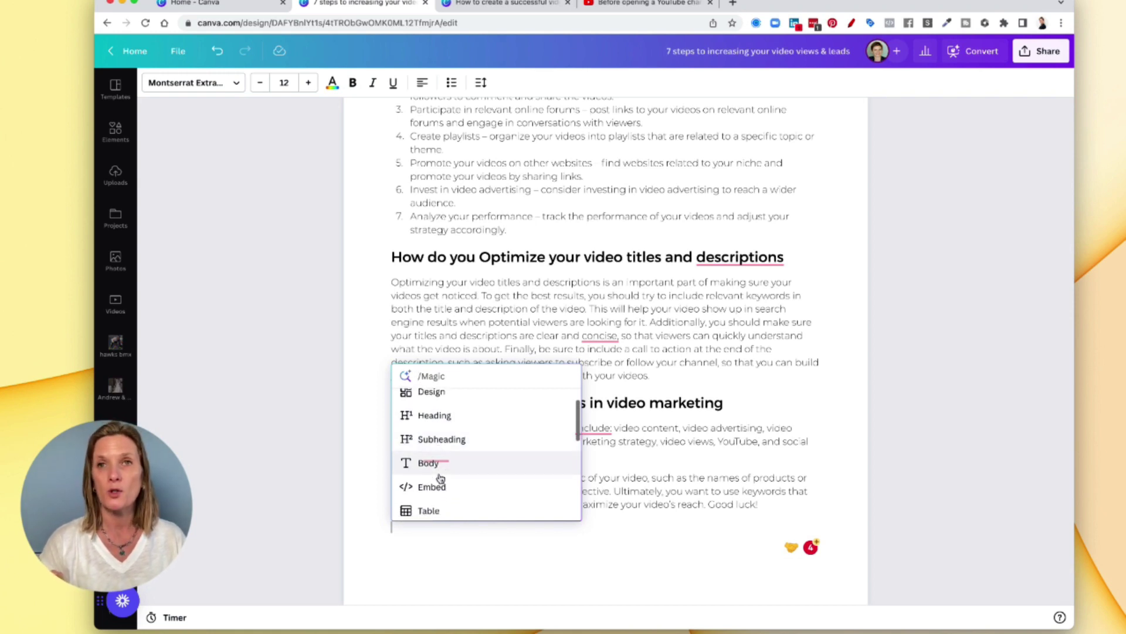
scroll(440, 478, "down", 1)
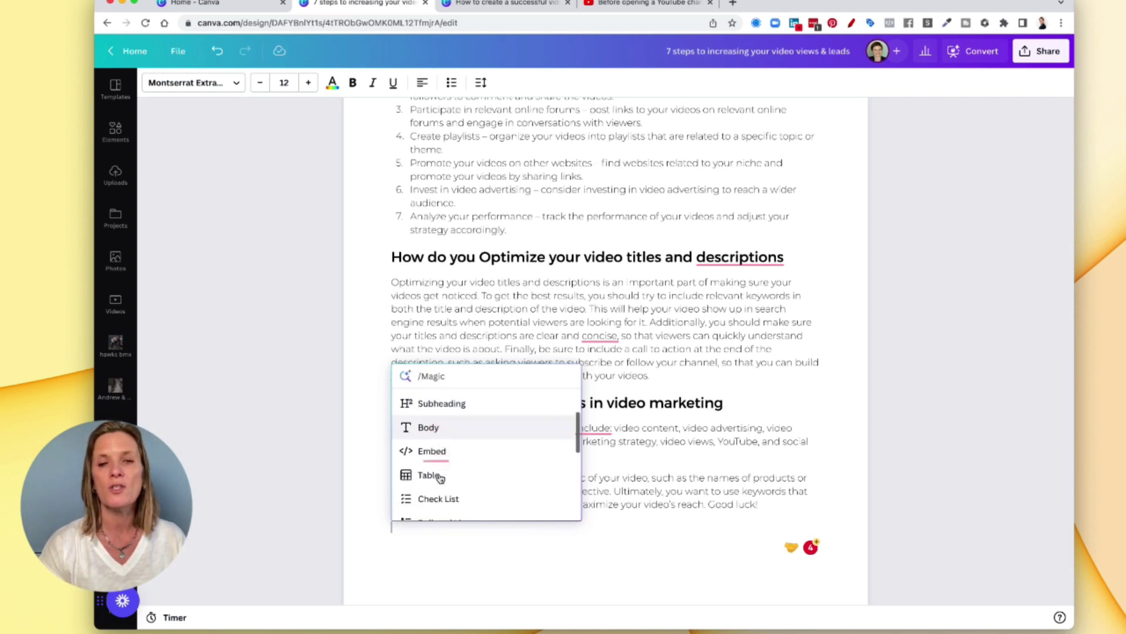
left_click(438, 445)
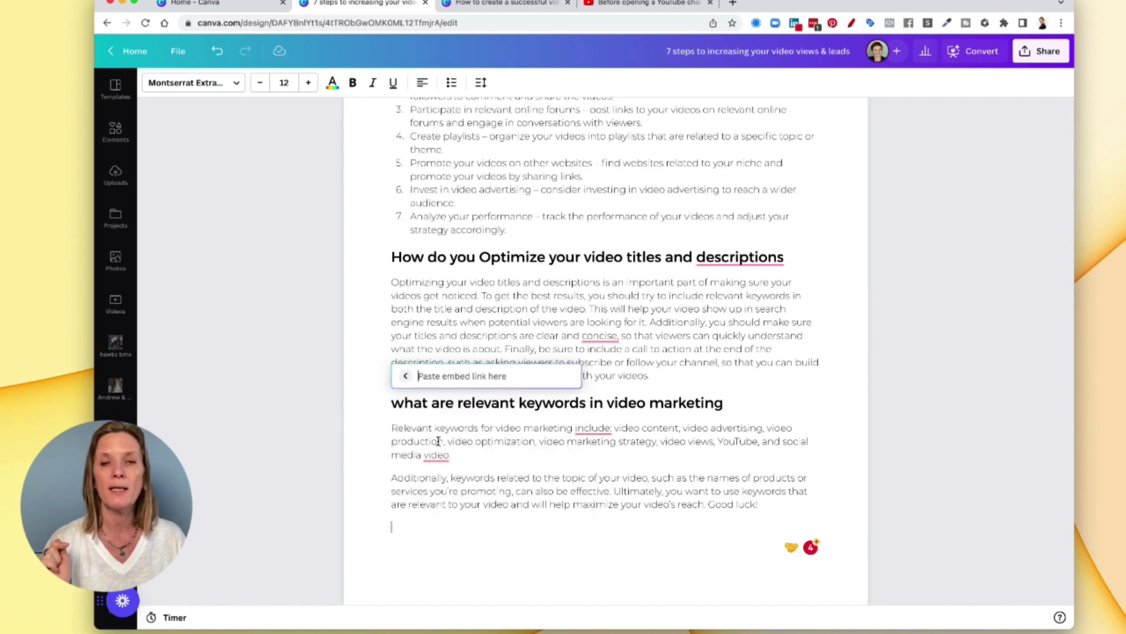
left_click(628, 10)
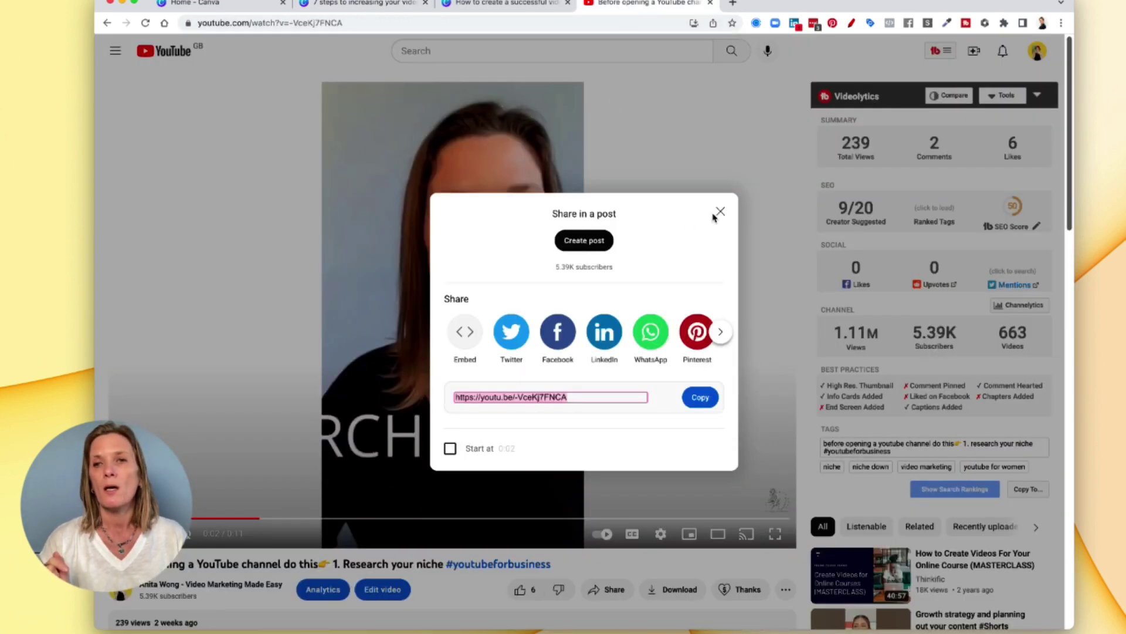
left_click(719, 211)
left_click(608, 591)
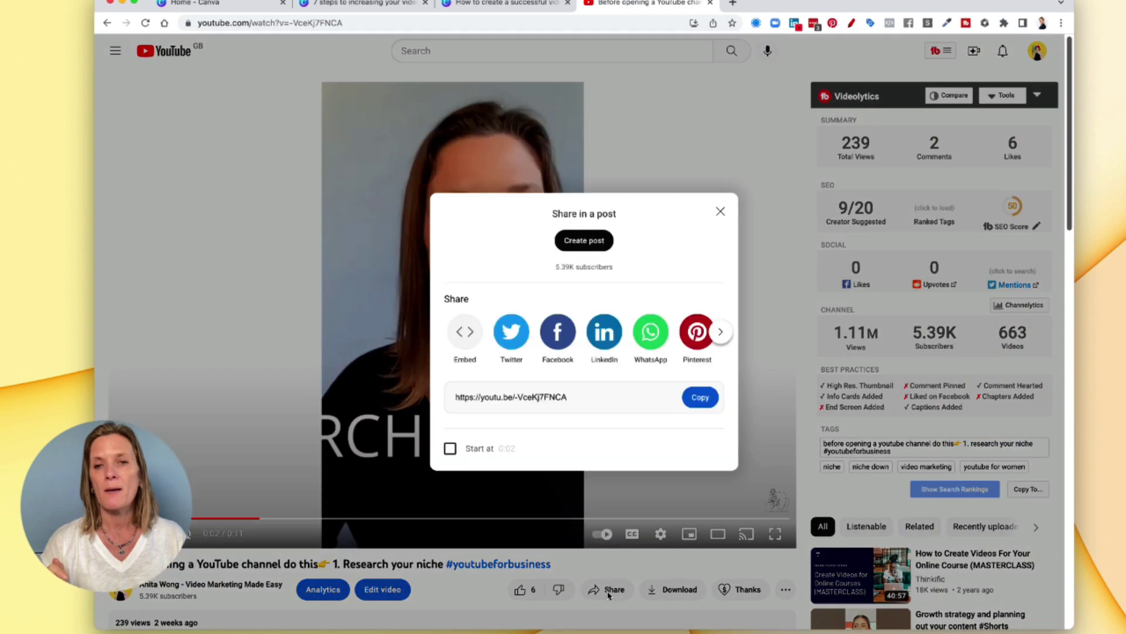
left_click(700, 398)
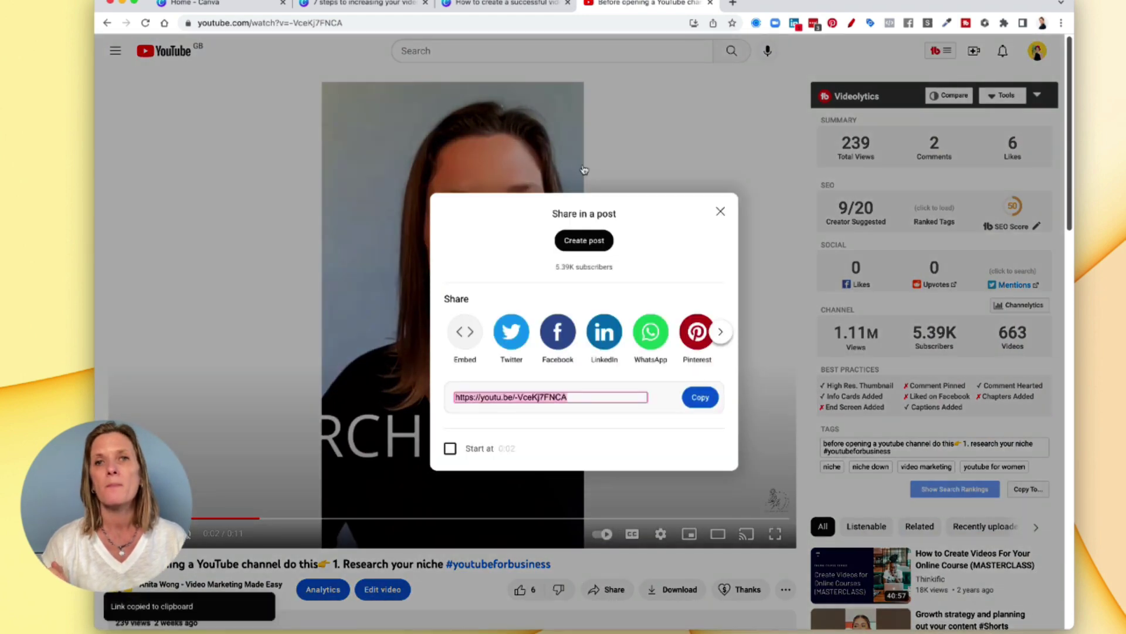
left_click(355, 7)
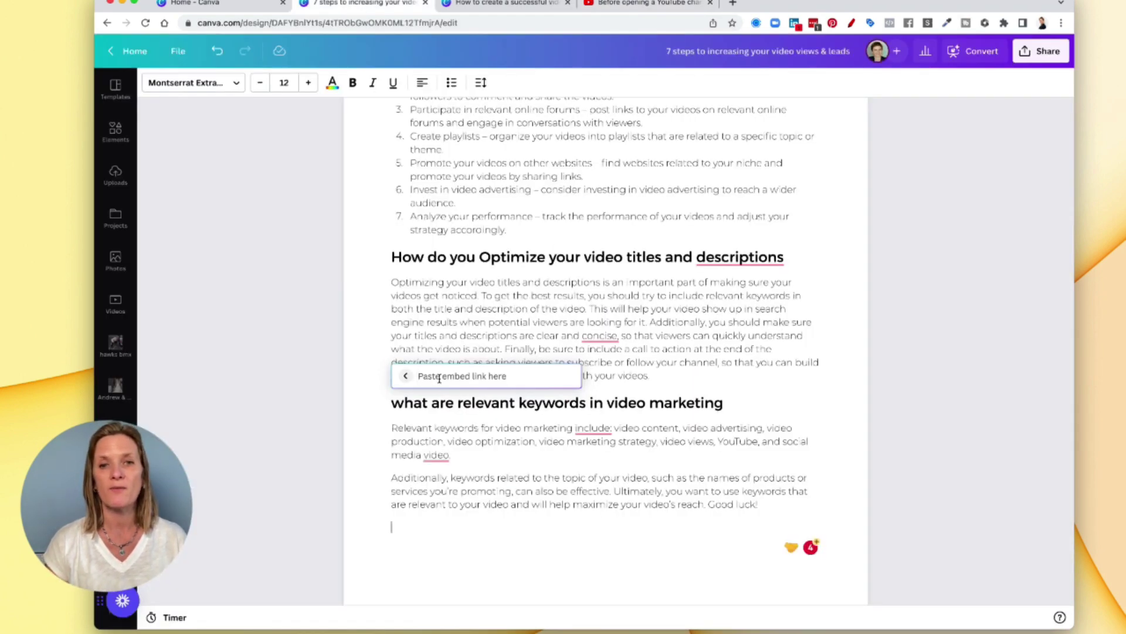
Embed the 'Before opening a YouTube channel' video from its link and start a line below.
key("ctrl+v")
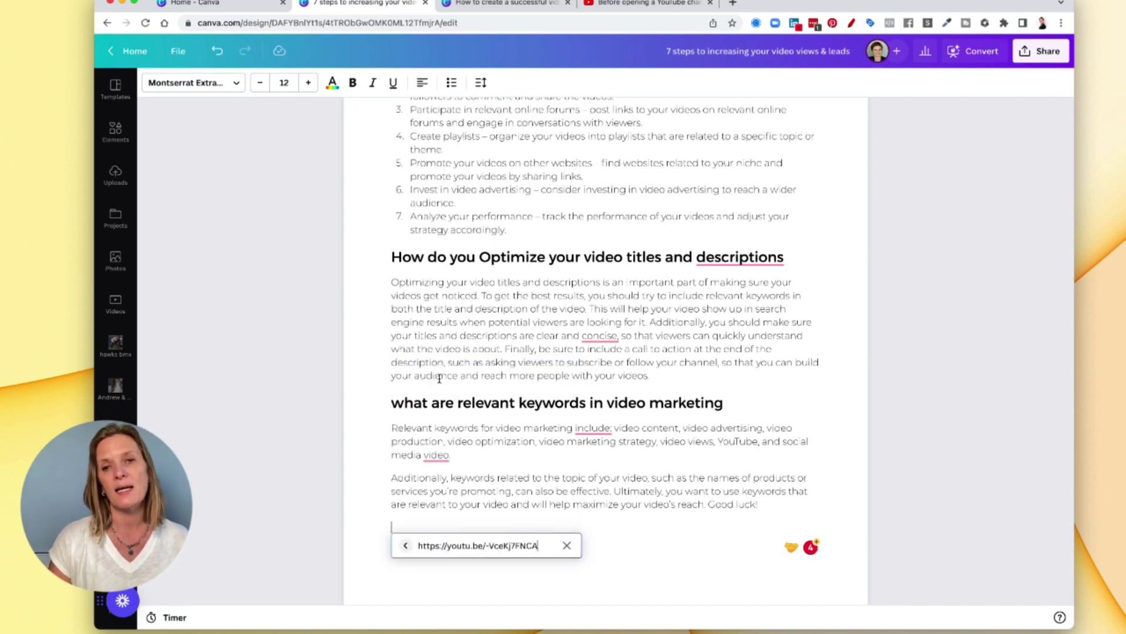
key("Return")
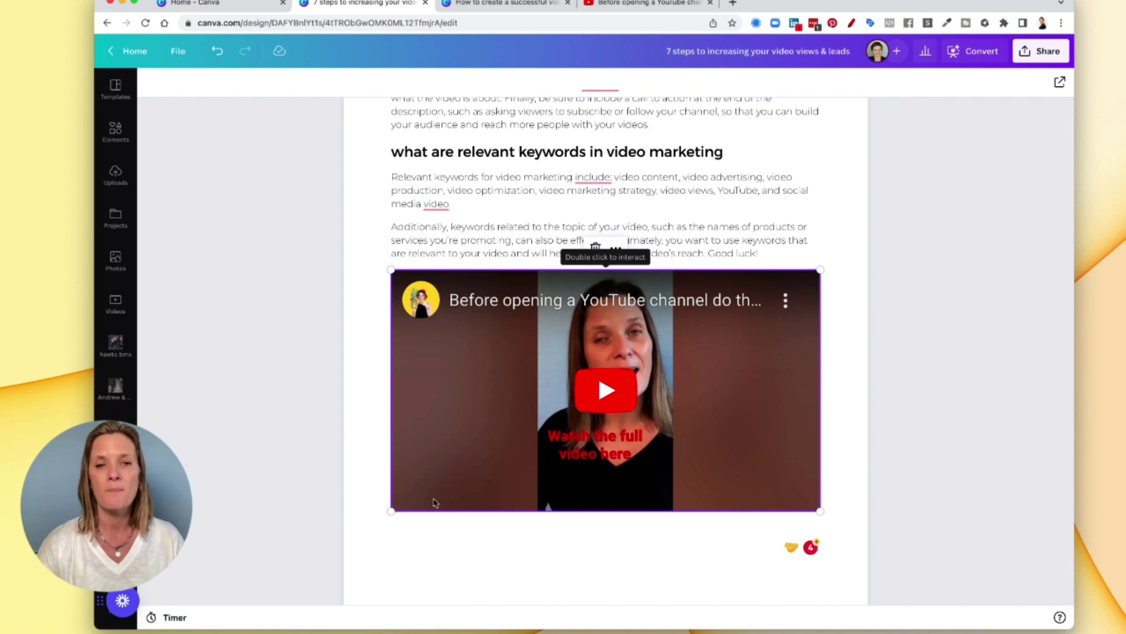
left_click(433, 526)
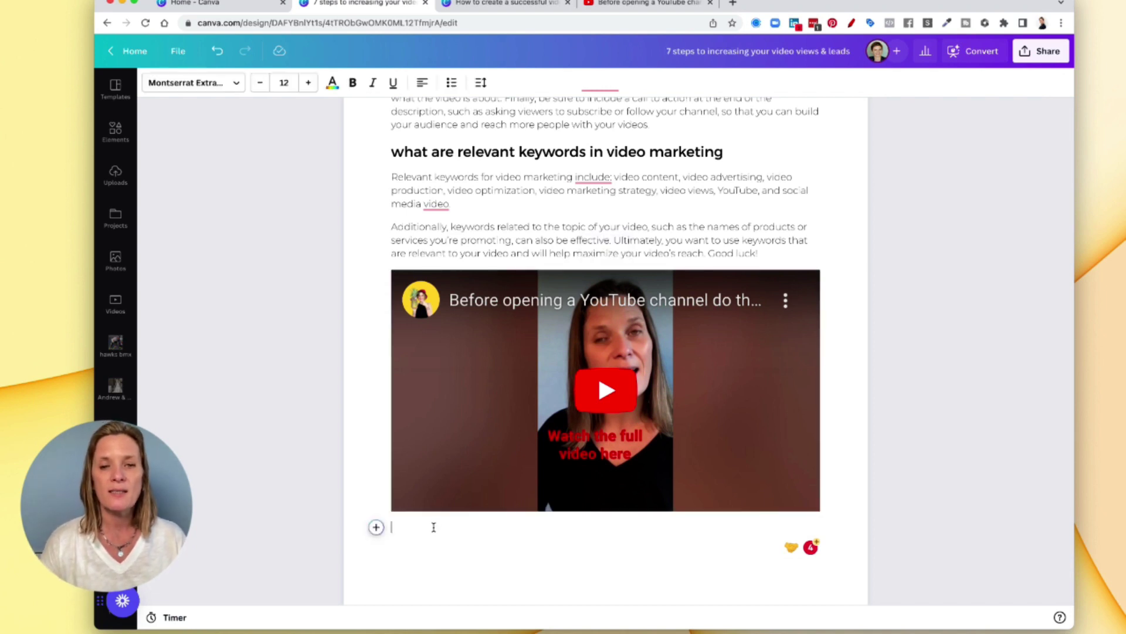
left_click(376, 528)
scroll(437, 489, "down", 2)
scroll(437, 489, "down", 1)
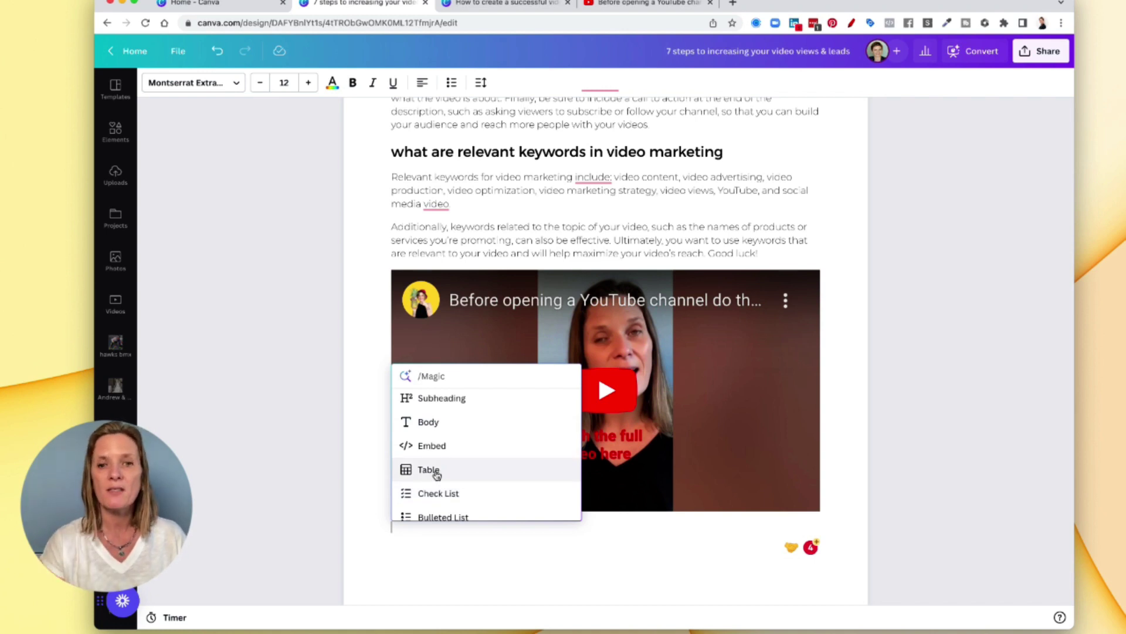
scroll(438, 491, "down", 2)
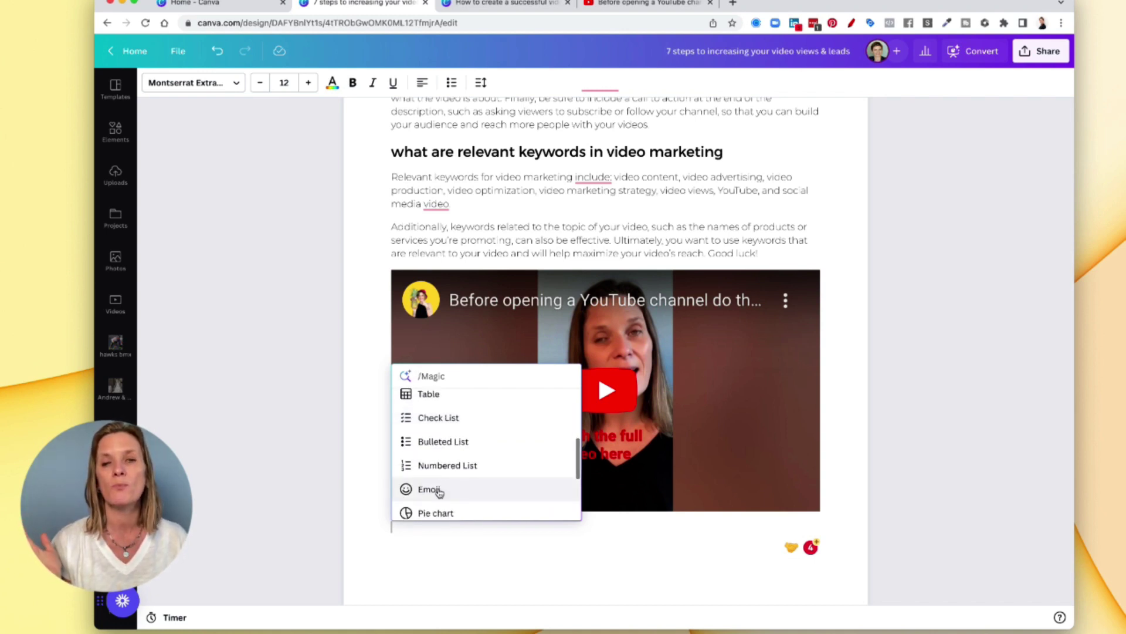
scroll(452, 468, "down", 1)
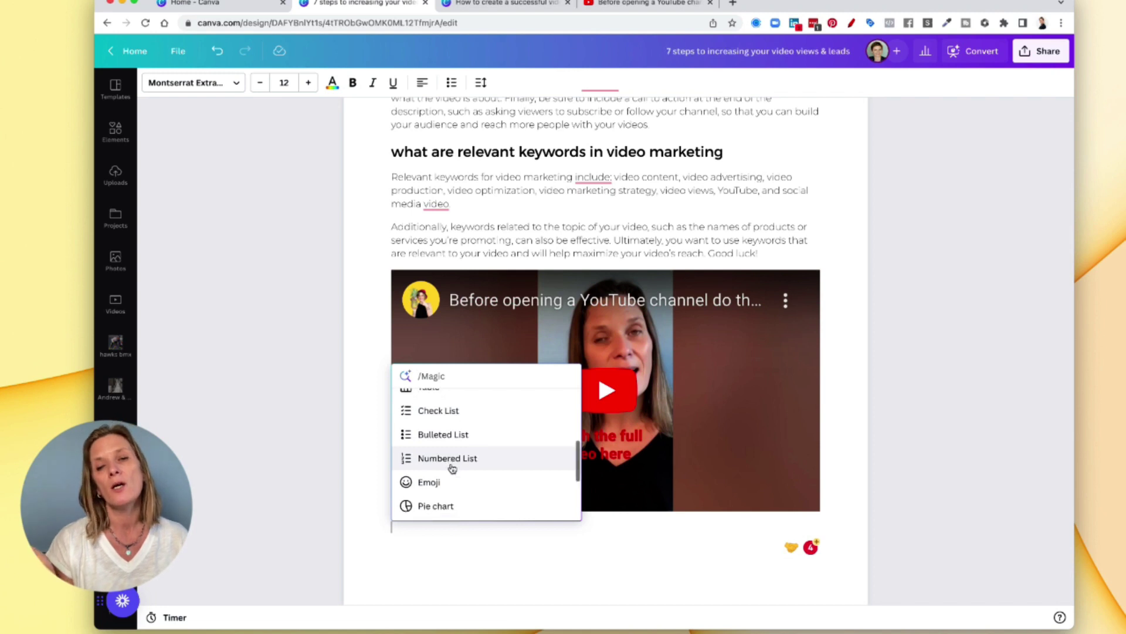
scroll(451, 469, "down", 2)
scroll(451, 469, "down", 1)
scroll(452, 468, "down", 1)
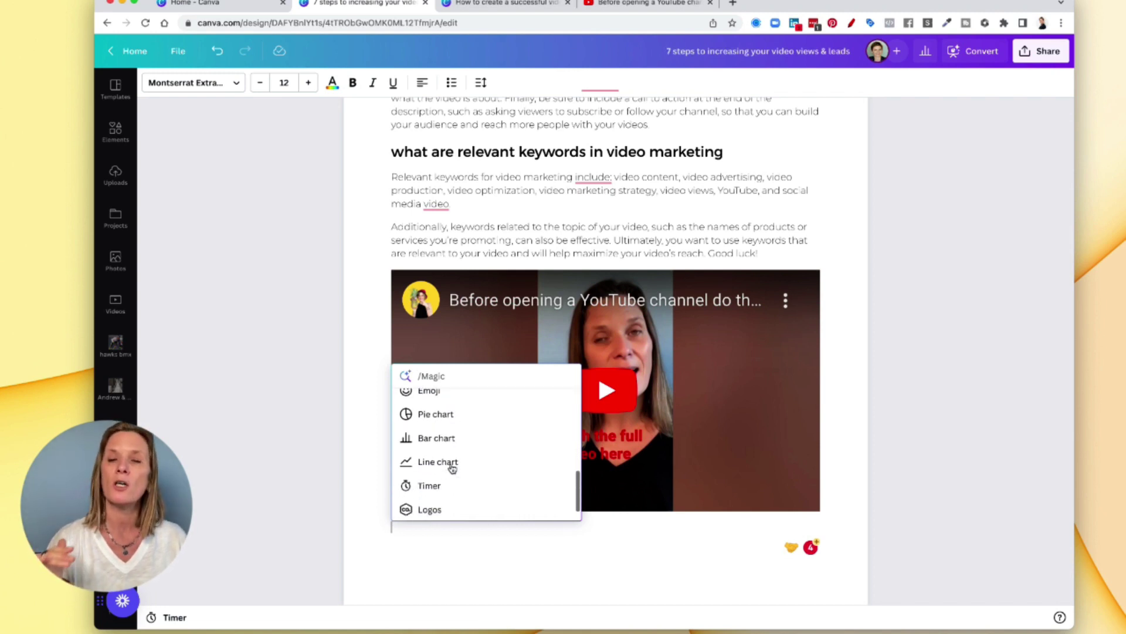
scroll(451, 468, "down", 1)
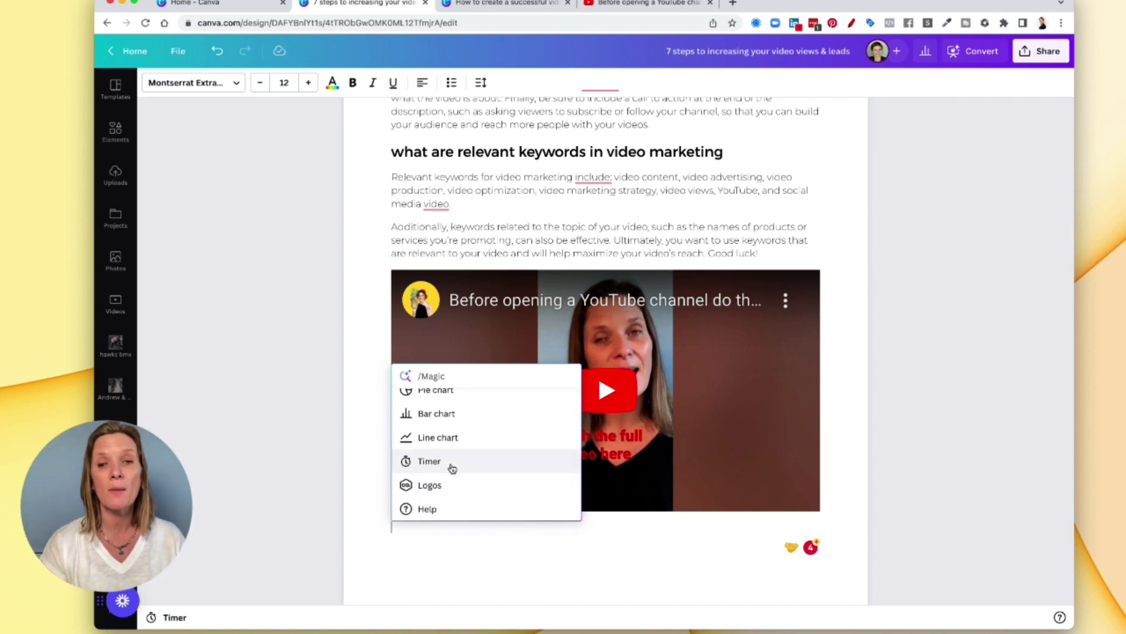
scroll(451, 468, "up", 2)
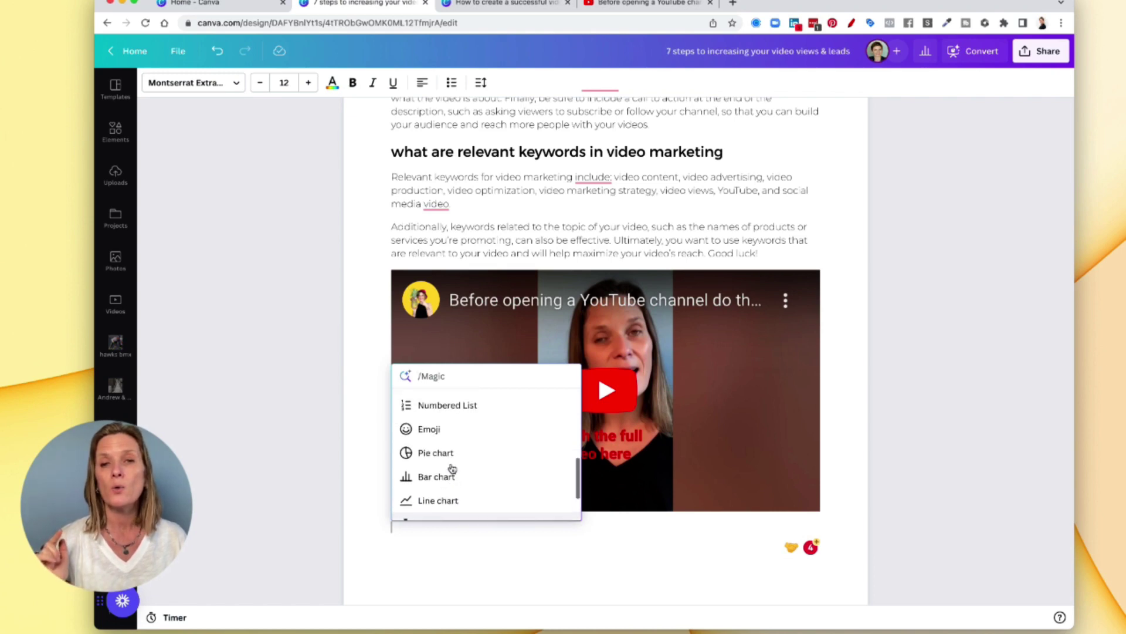
scroll(452, 468, "up", 3)
scroll(452, 469, "up", 1)
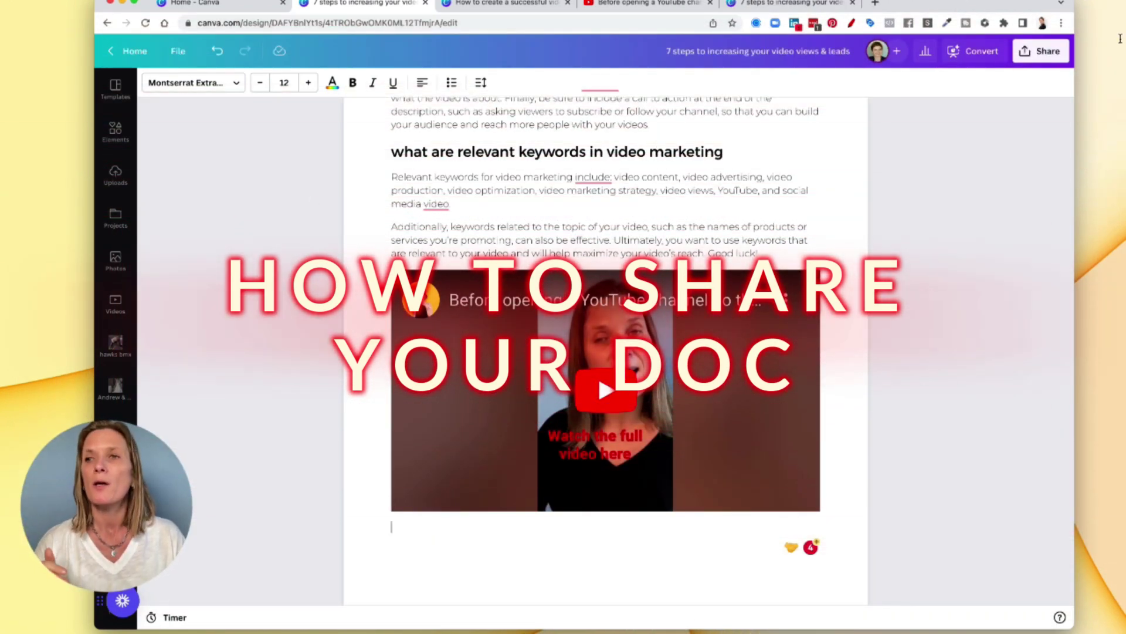
Change the Doc's public link from Can edit to Can view and copy it.
left_click(1039, 53)
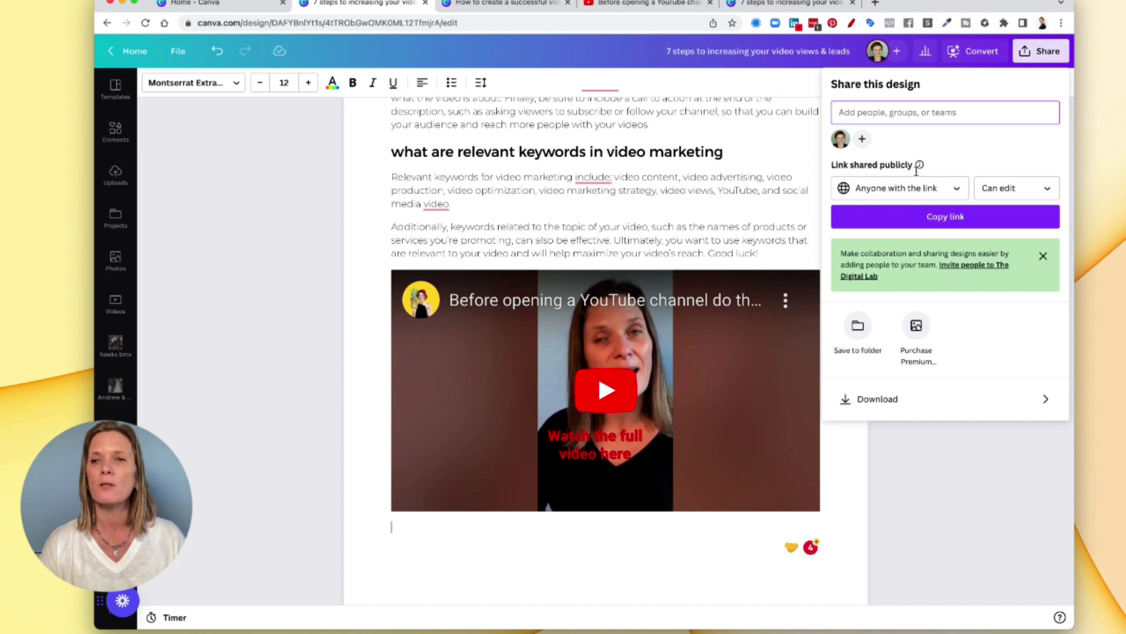
left_click(1008, 193)
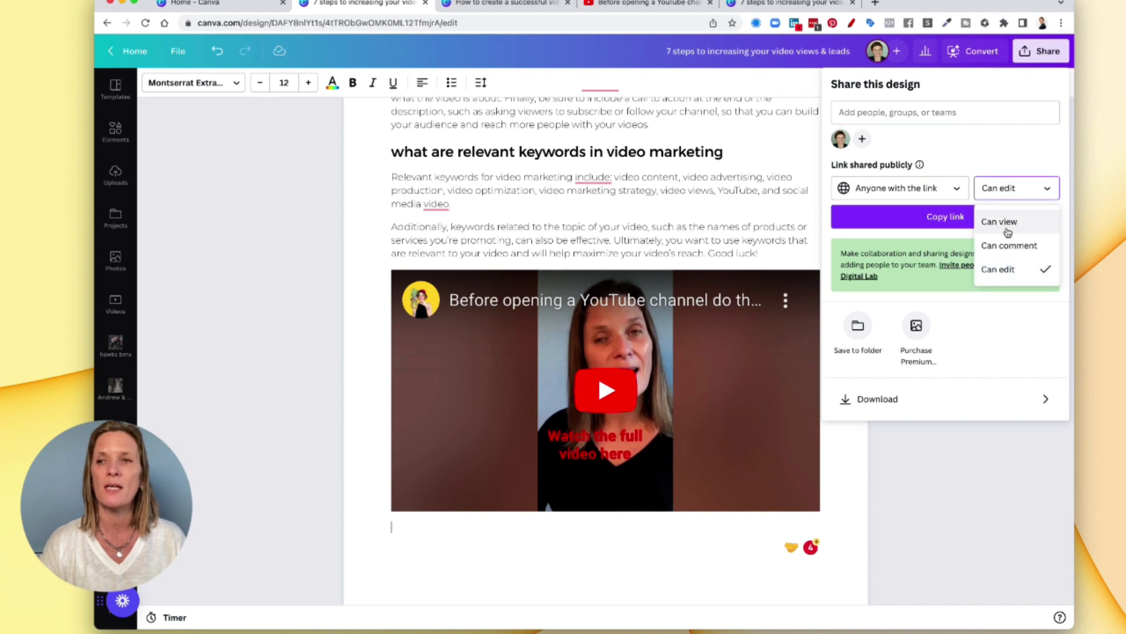
left_click(1002, 222)
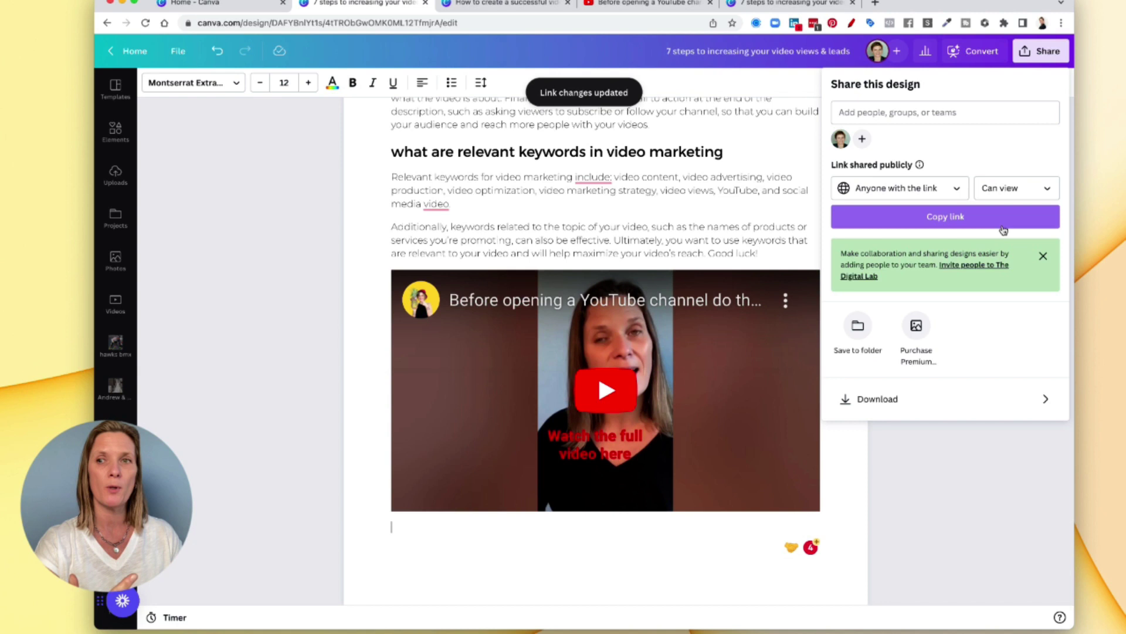
left_click(942, 220)
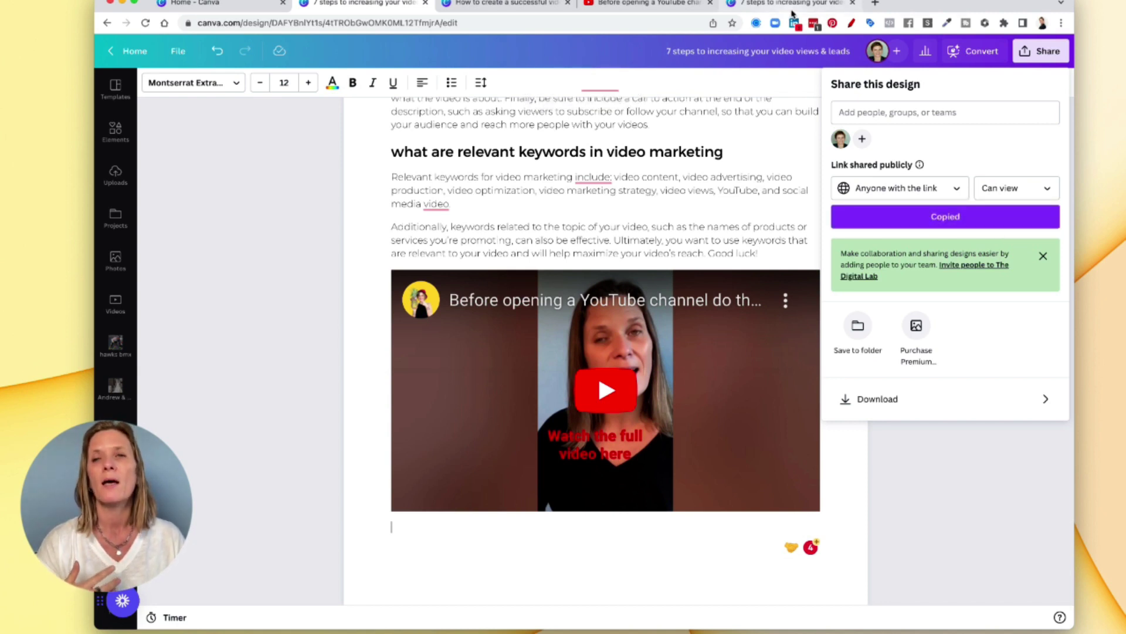
Open the view-only link in a new tab, play and pause the video, then return to the editor.
left_click(876, 3)
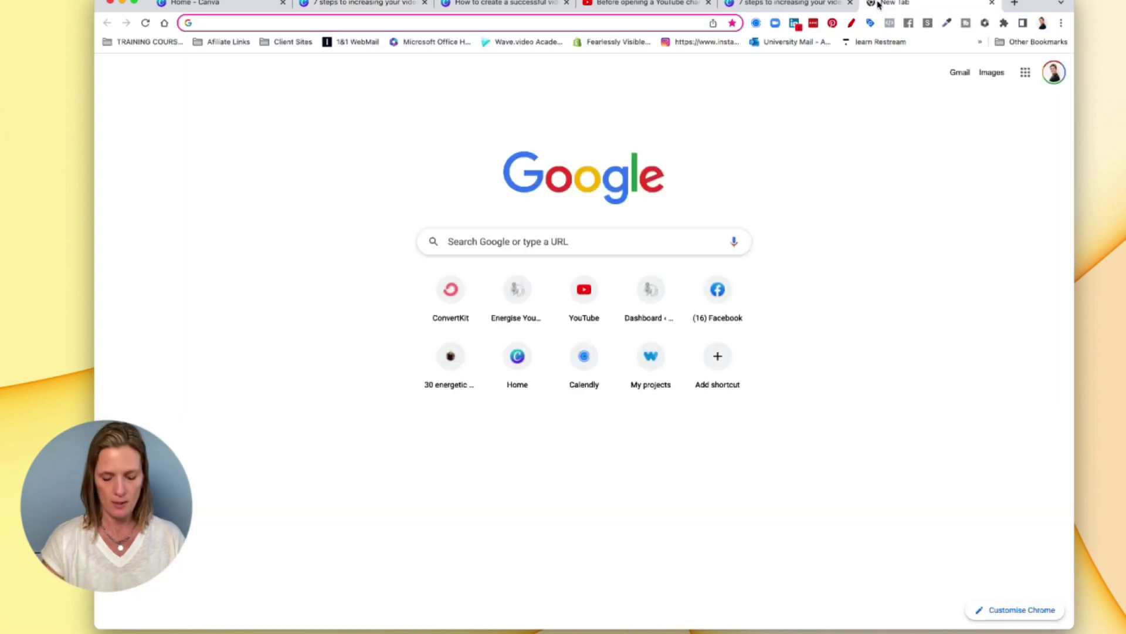
key("super+v")
key("Return")
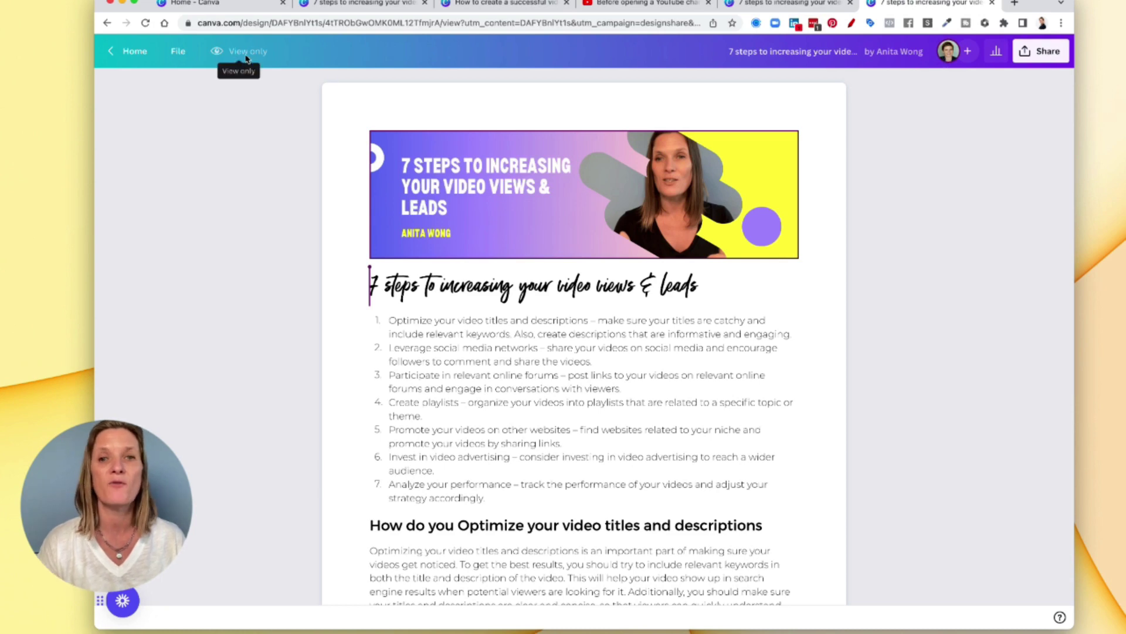
scroll(674, 202, "down", 5)
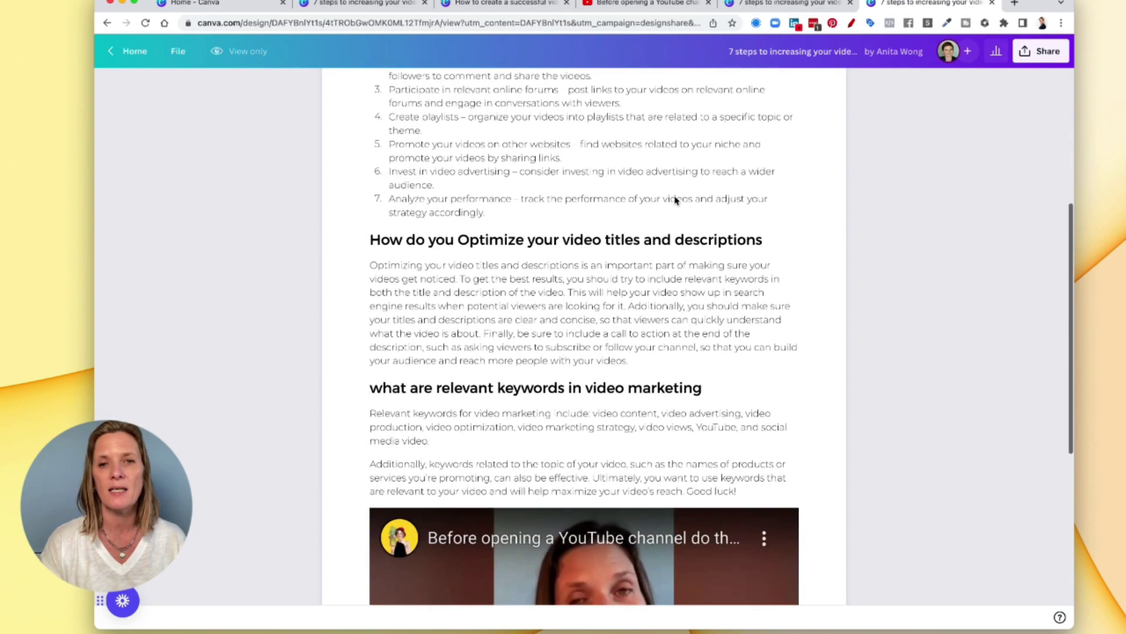
scroll(642, 202, "down", 3)
scroll(616, 264, "down", 4)
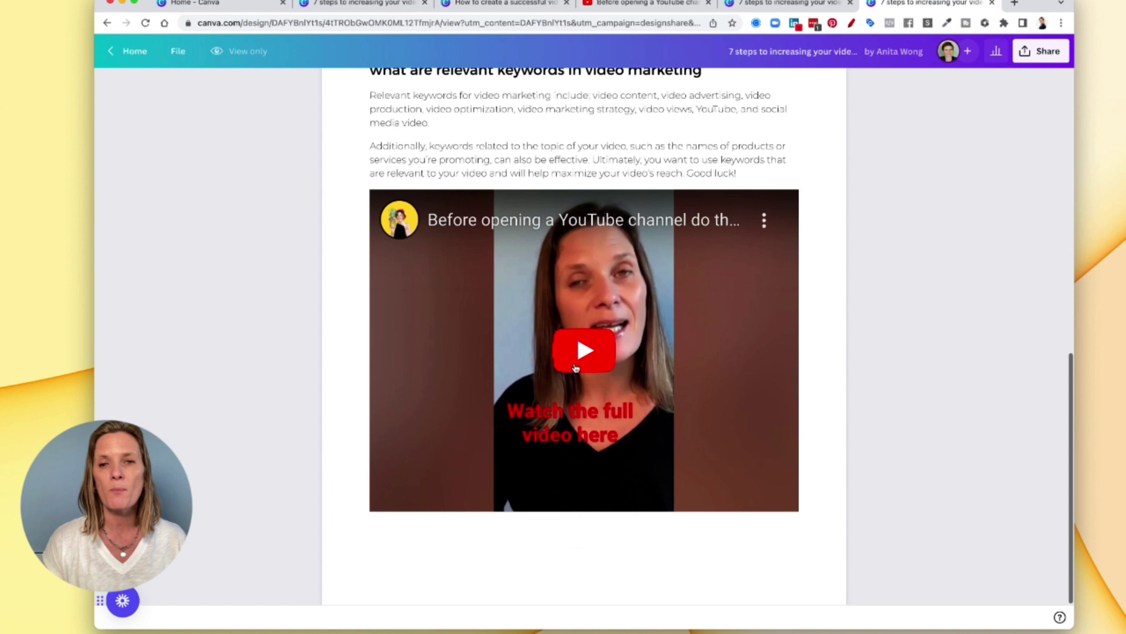
left_click(575, 368)
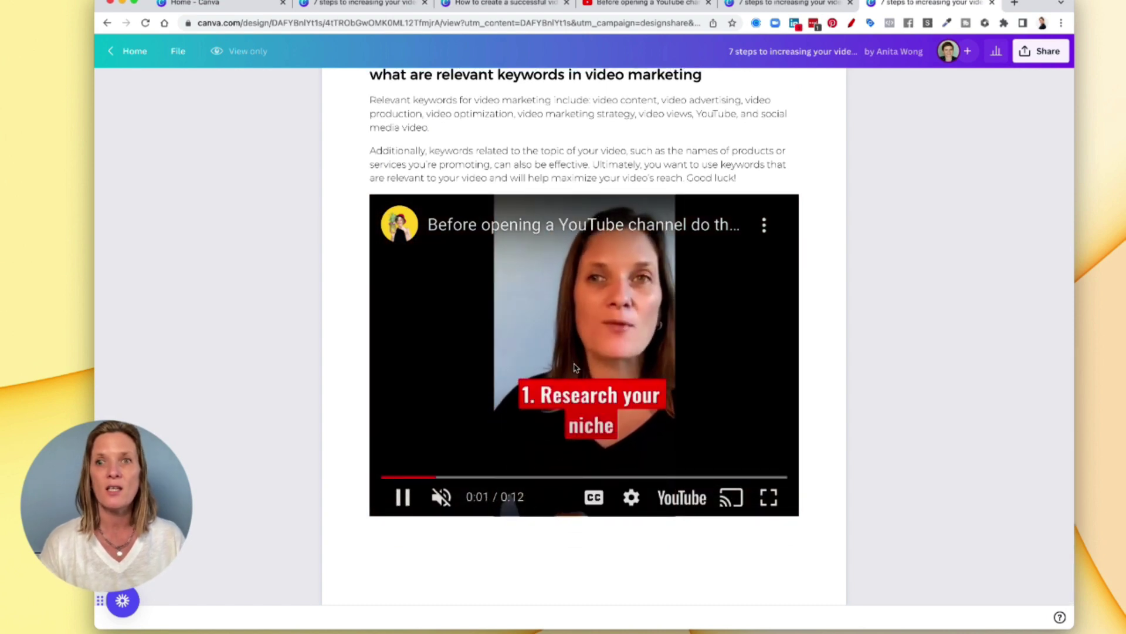
left_click(576, 353)
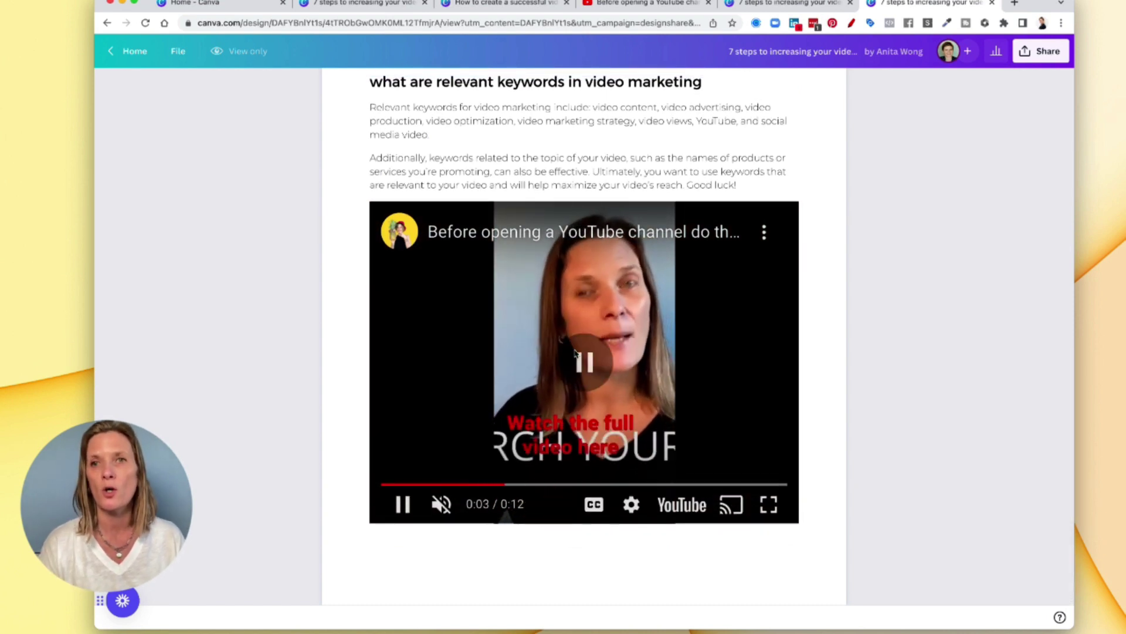
left_click(356, 3)
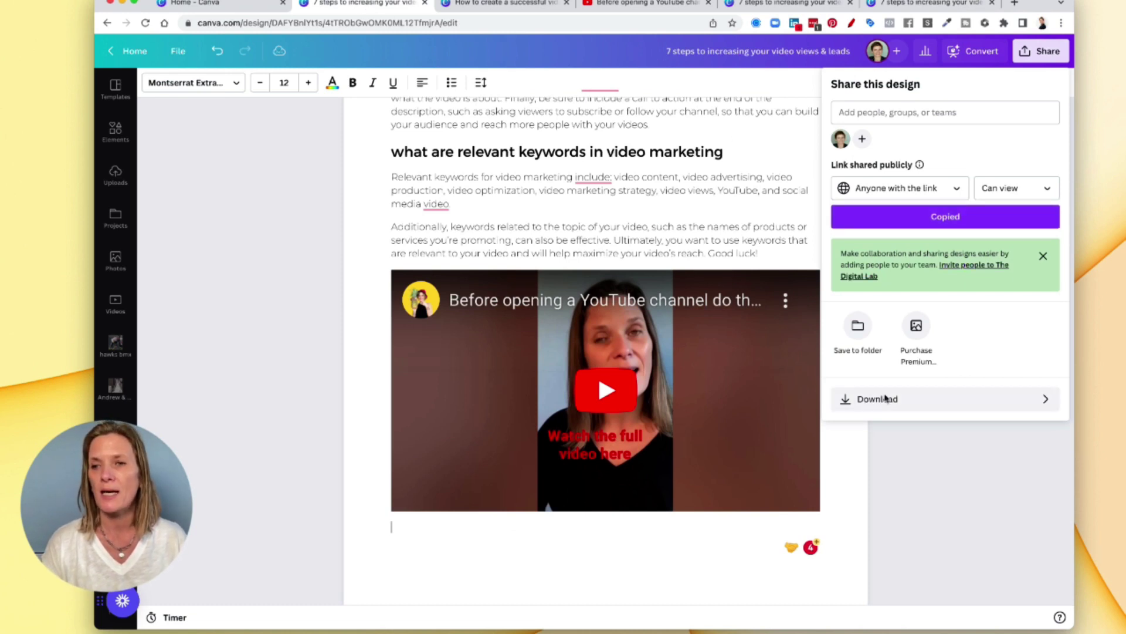
Download the doc as a Standard PDF at A4 size, saving it to Downloads.
left_click(867, 401)
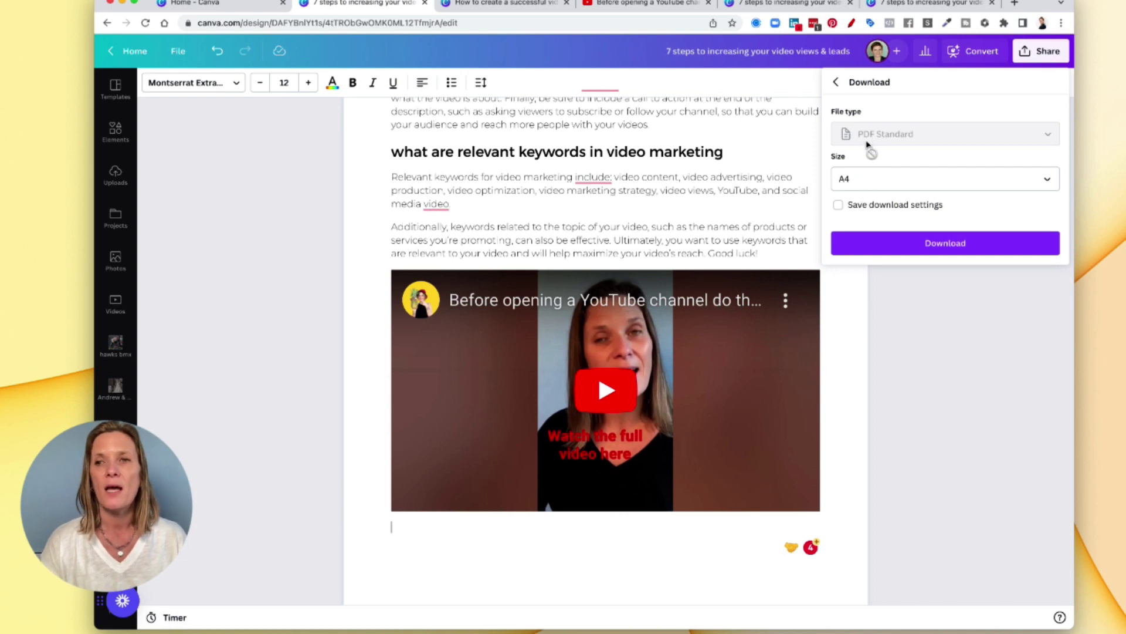
left_click(924, 181)
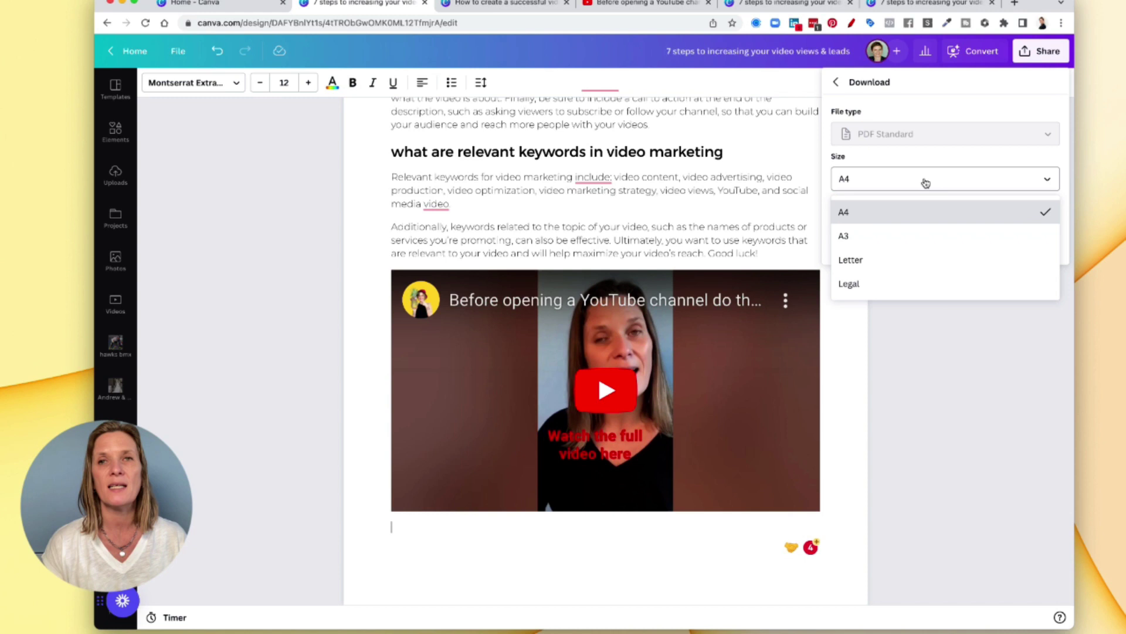
left_click(921, 159)
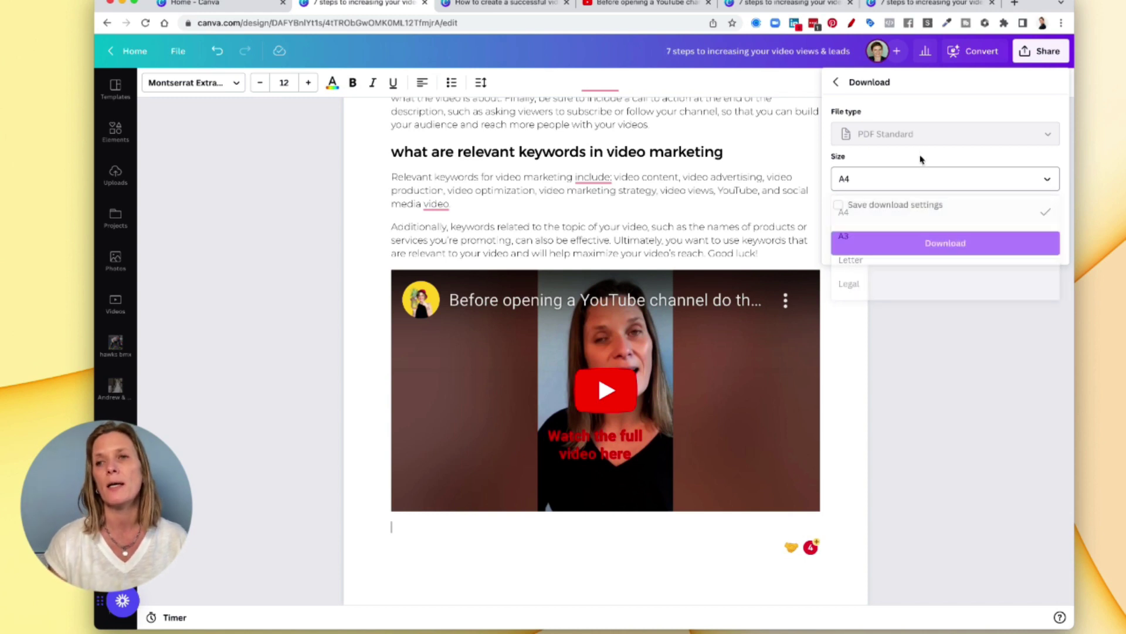
left_click(907, 180)
left_click(944, 243)
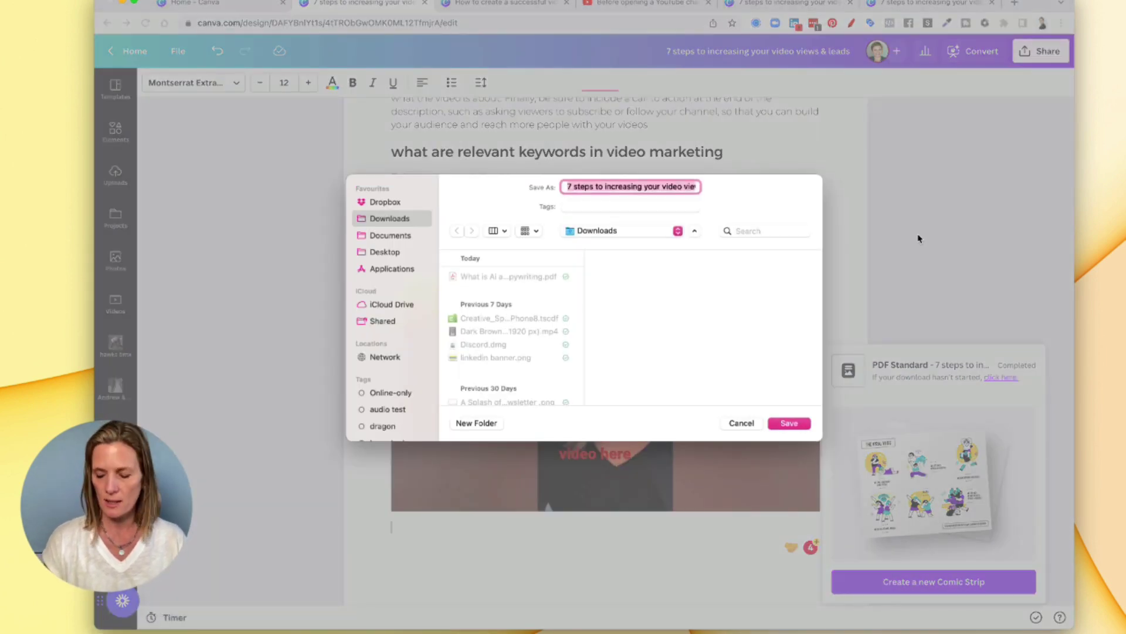
key("Return")
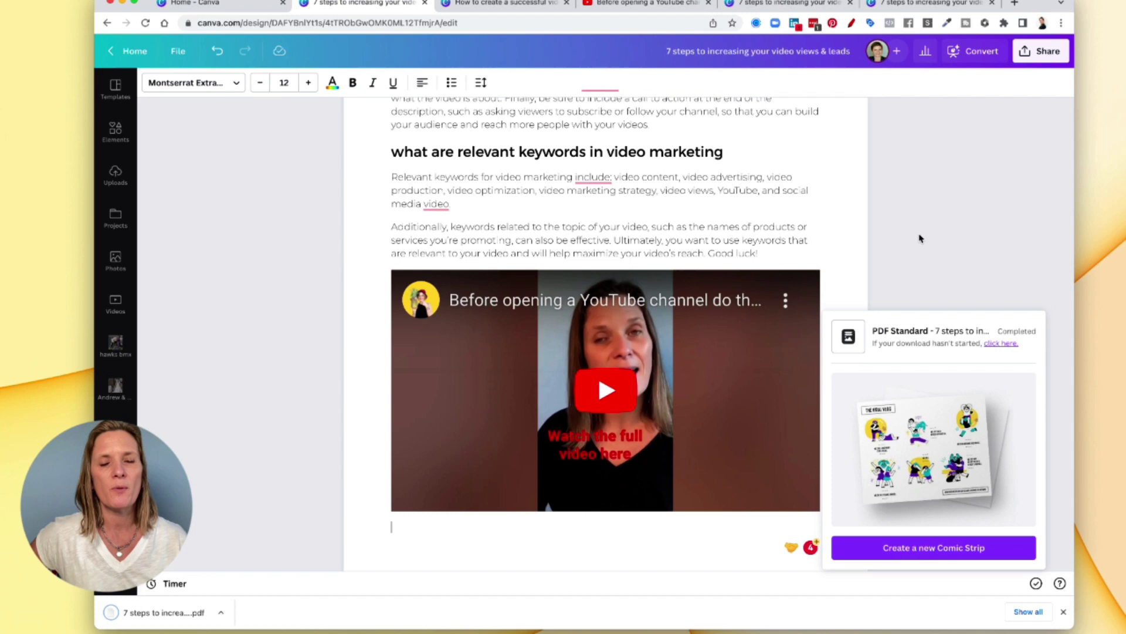
Open the downloaded PDF from the browser's download bar.
left_click(186, 612)
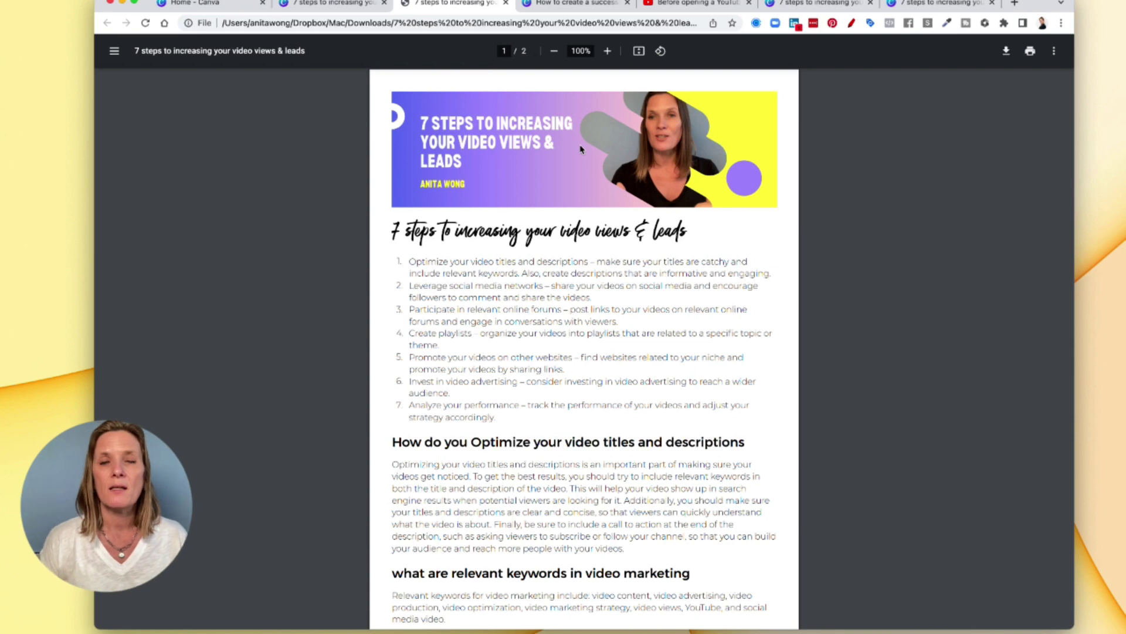
scroll(581, 150, "down", 1)
scroll(580, 150, "down", 1)
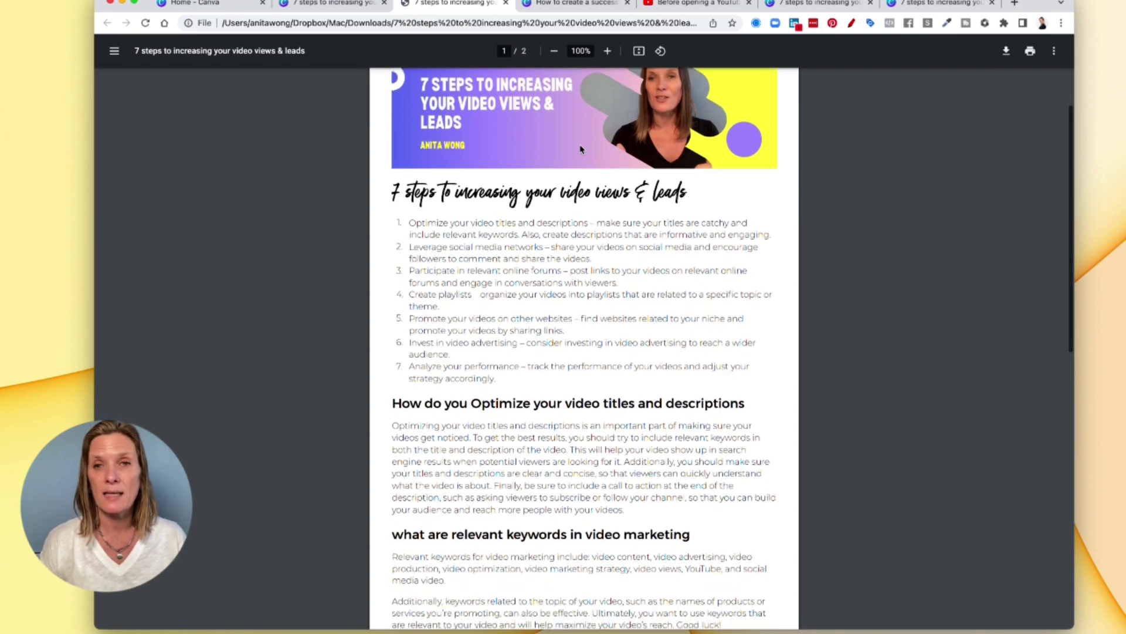
scroll(580, 150, "down", 2)
scroll(581, 150, "down", 4)
scroll(580, 150, "down", 1)
scroll(581, 150, "down", 1)
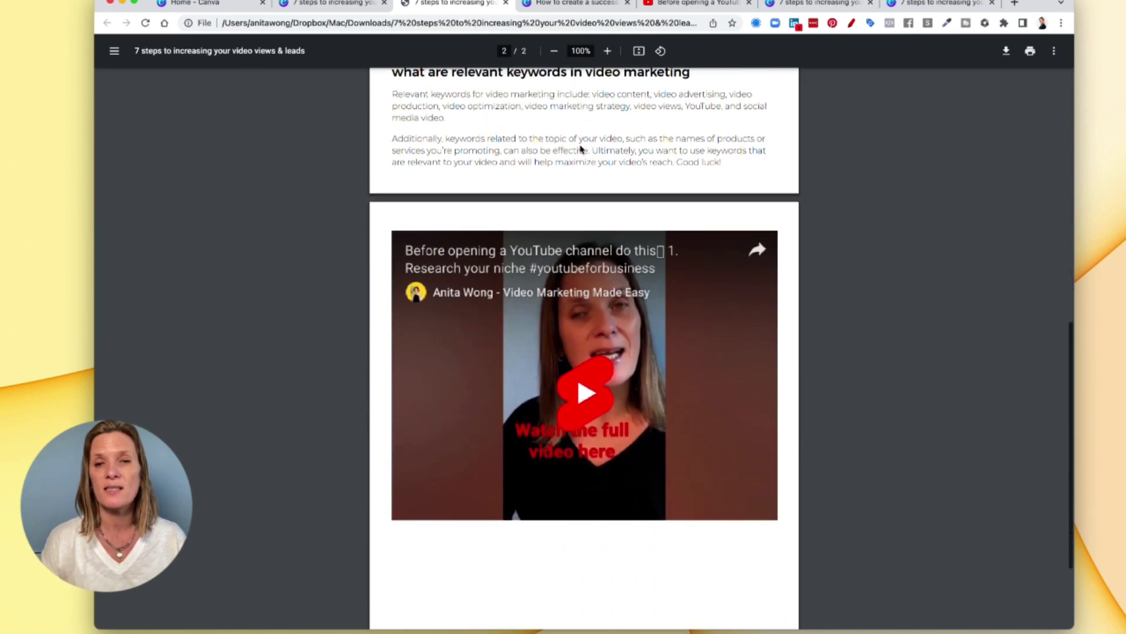
scroll(581, 150, "down", 3)
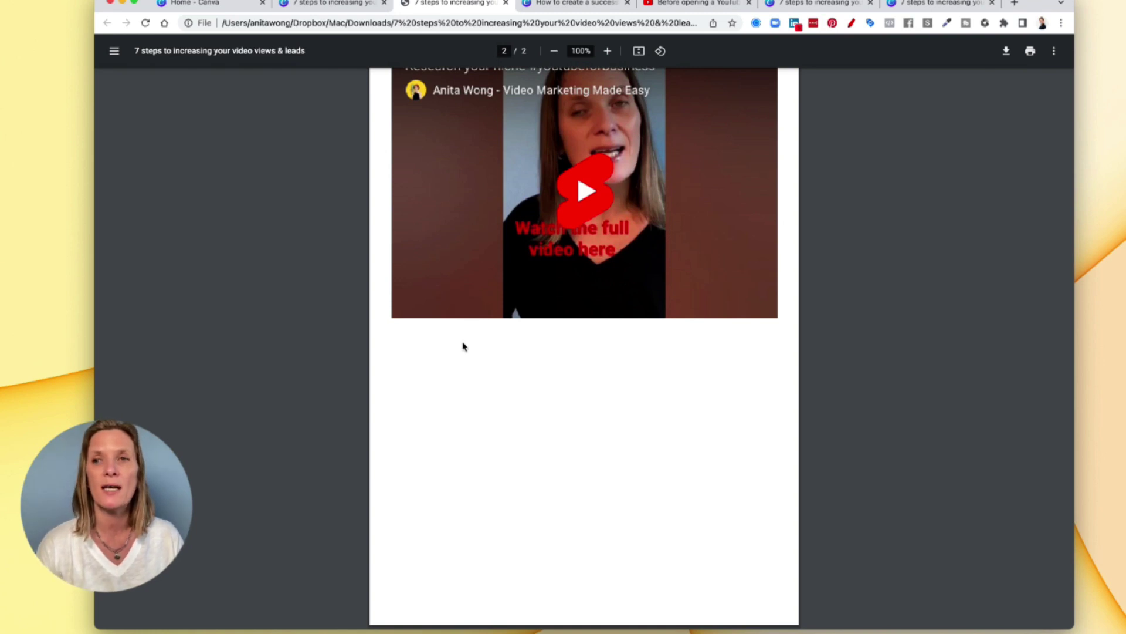
Switch back to the Canva design tab in Chrome.
left_click(332, 3)
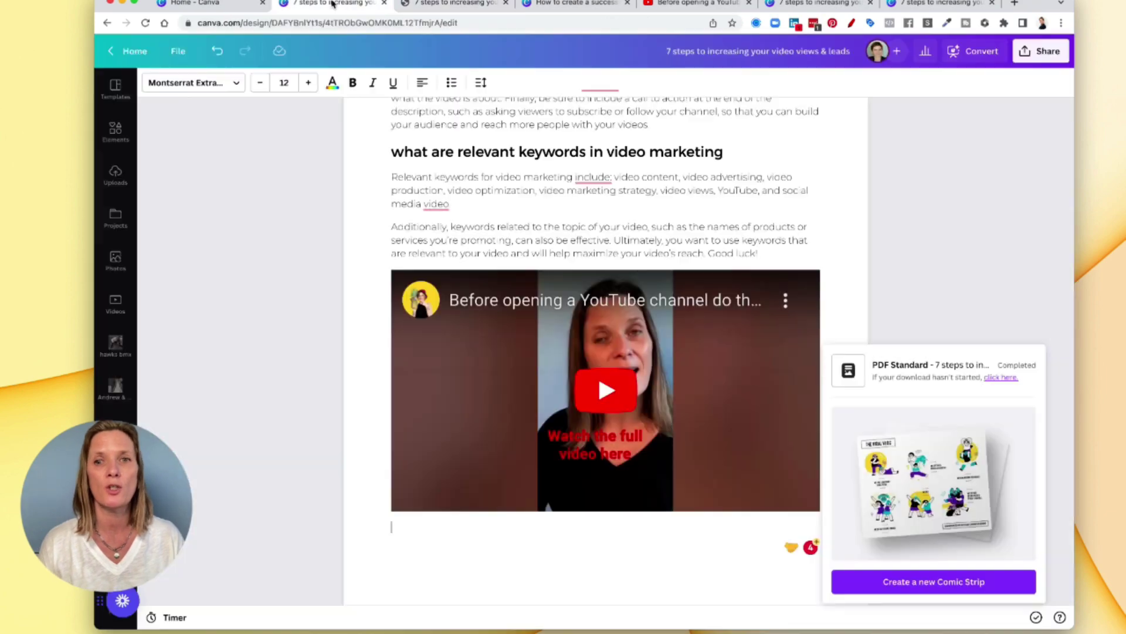